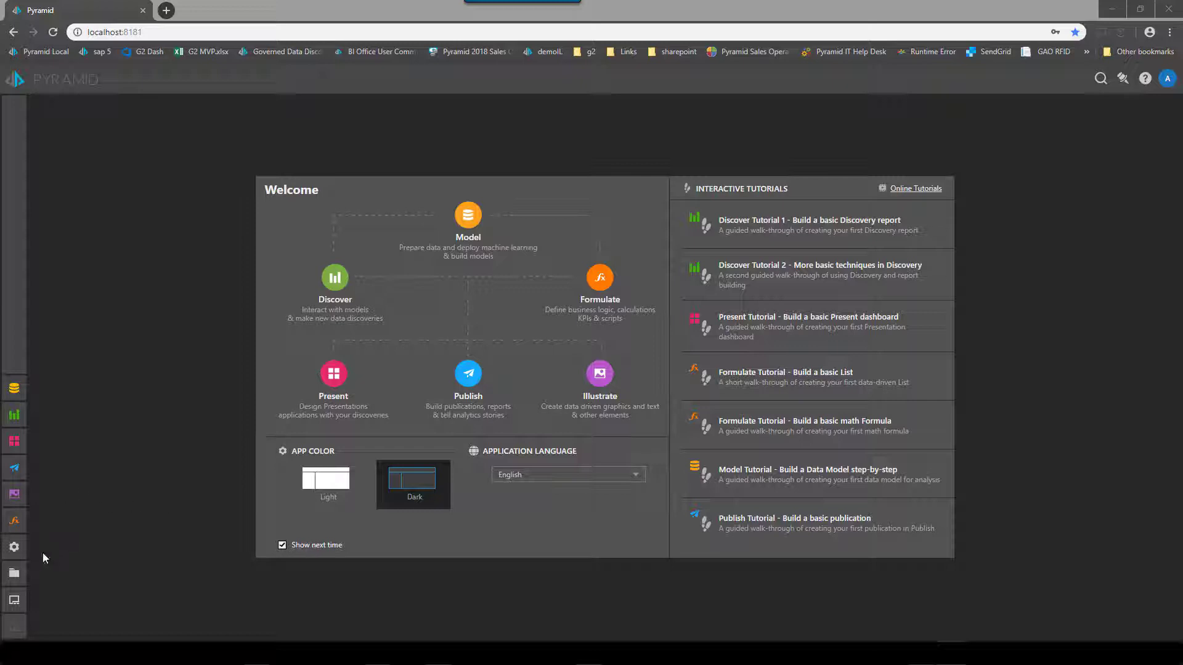
# Step: Start adding a new MS OLAP server from Admin > Data > Sources
pyautogui.click(15, 548)
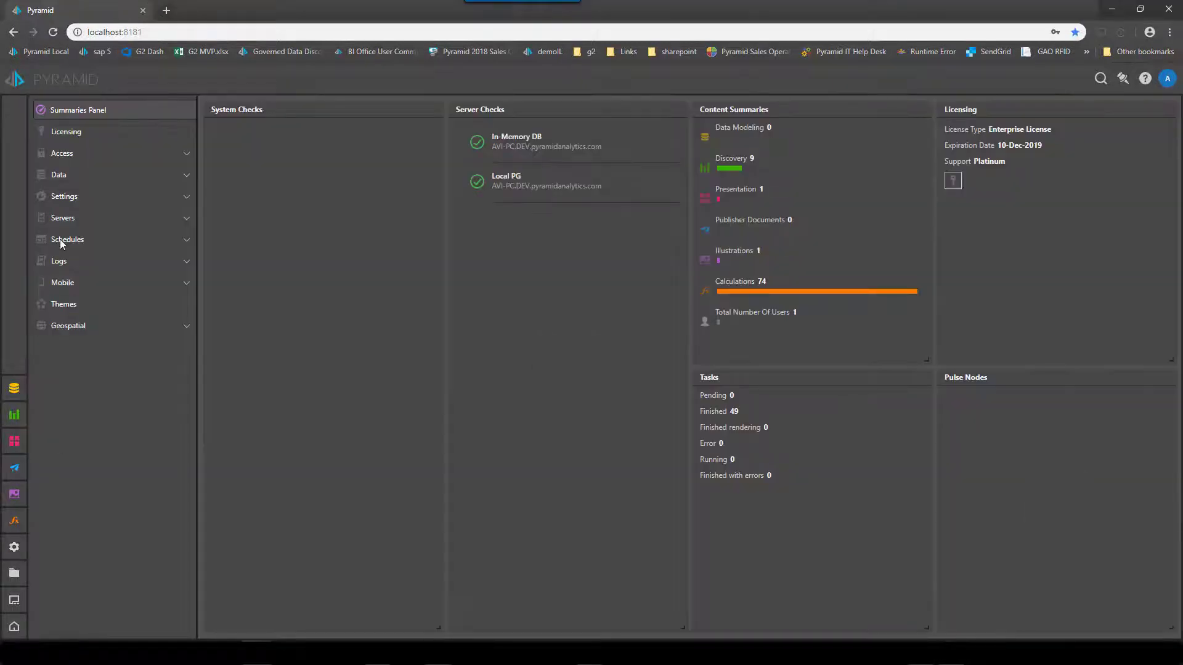
pyautogui.click(79, 177)
pyautogui.click(77, 195)
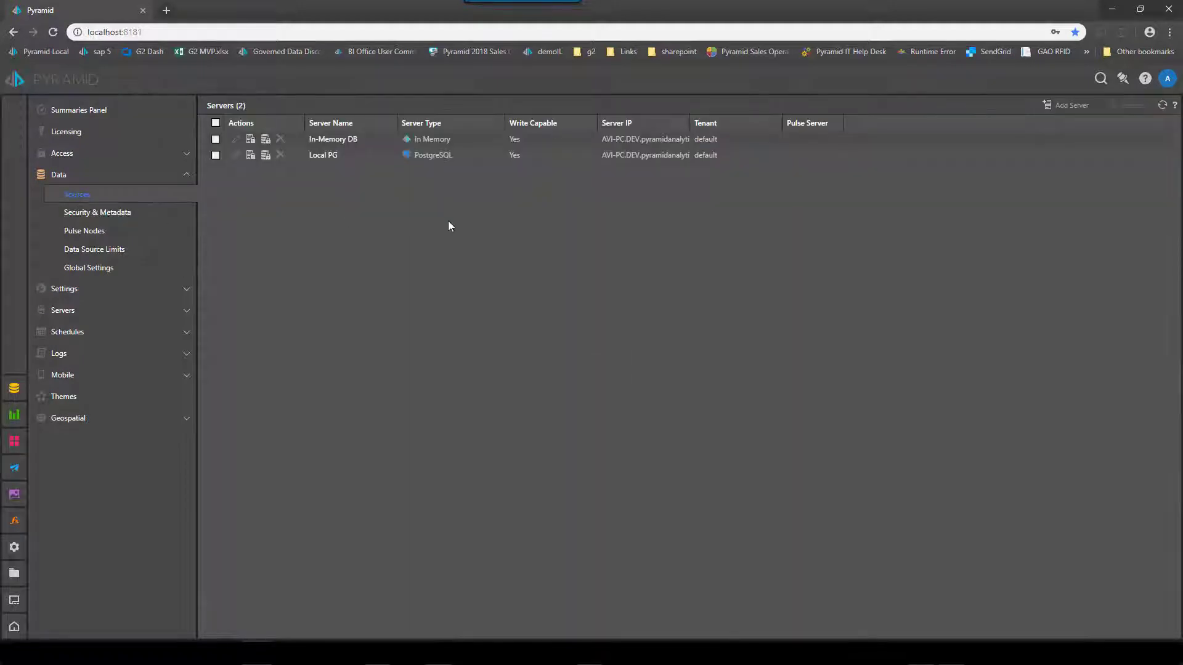
pyautogui.click(1067, 106)
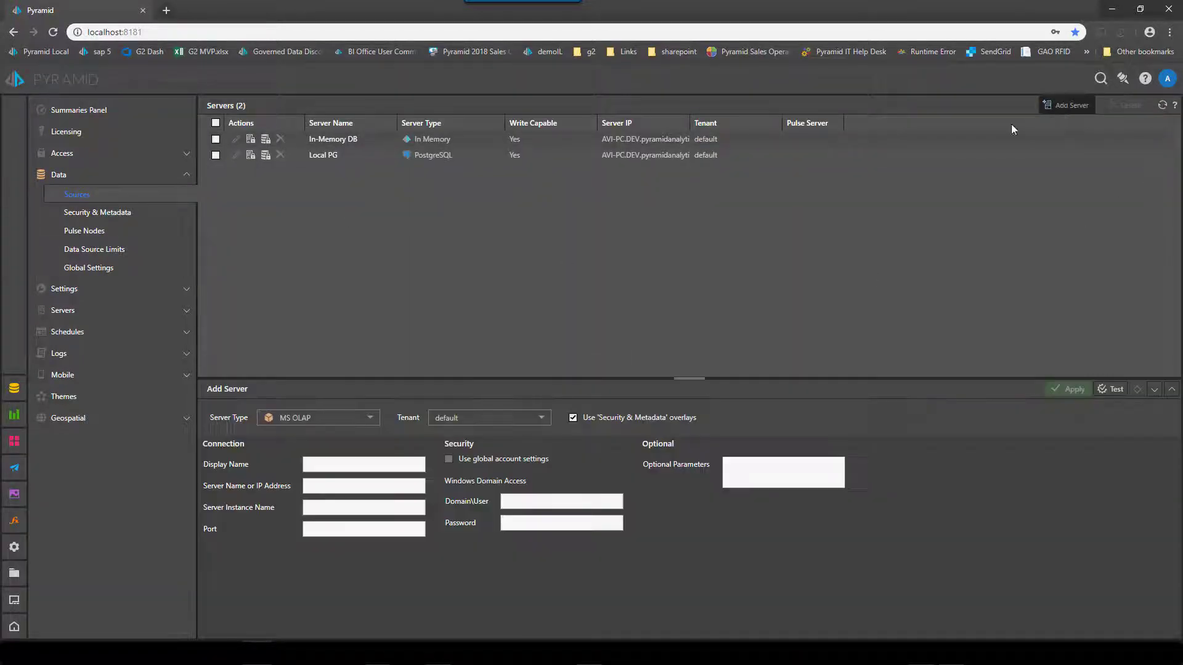
pyautogui.click(371, 419)
pyautogui.click(305, 435)
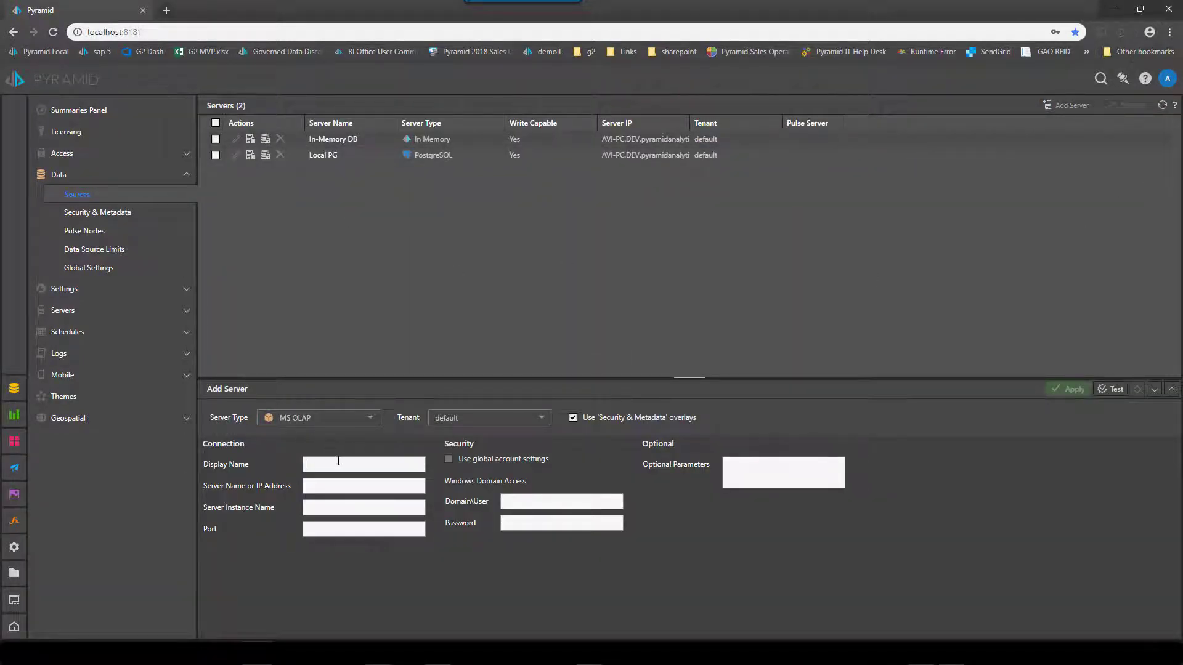
# Step: Name the server avi-pc at address avi-pc, enter domain user credentials, turn overlays off, and save
pyautogui.write('avi-pc')
pyautogui.click(359, 488)
pyautogui.write('avi-pc')
pyautogui.click(565, 504)
pyautogui.write('devpa\\avi')
pyautogui.press('Tab')
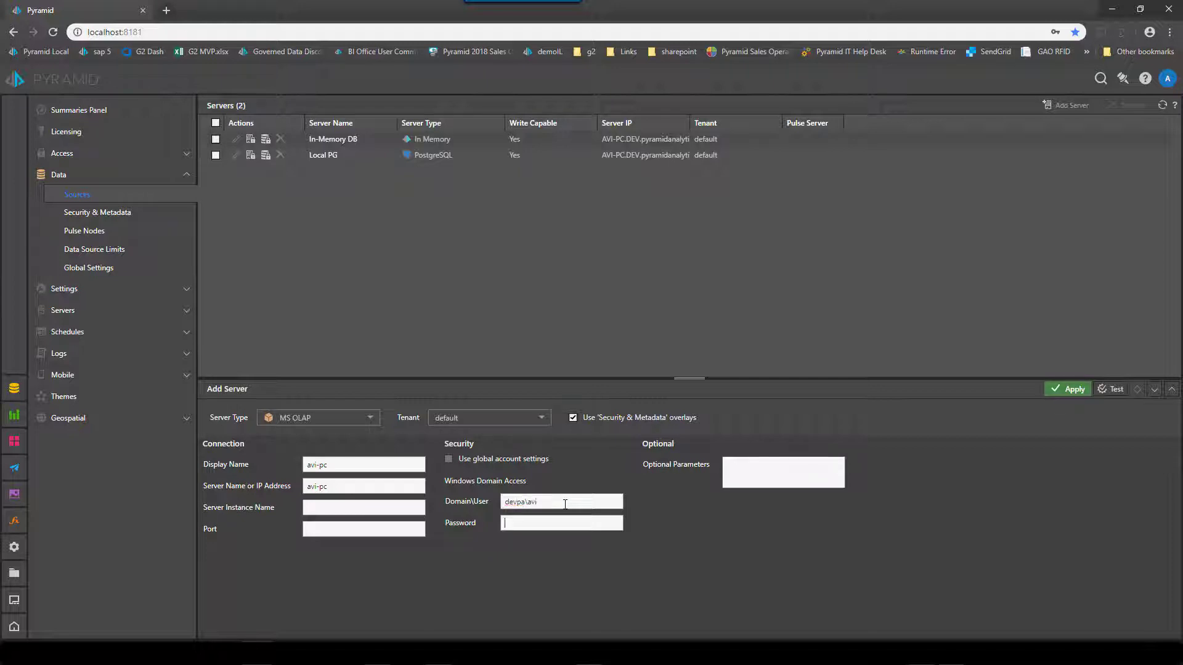
pyautogui.write('••••••••••')
pyautogui.click(573, 417)
pyautogui.click(1071, 395)
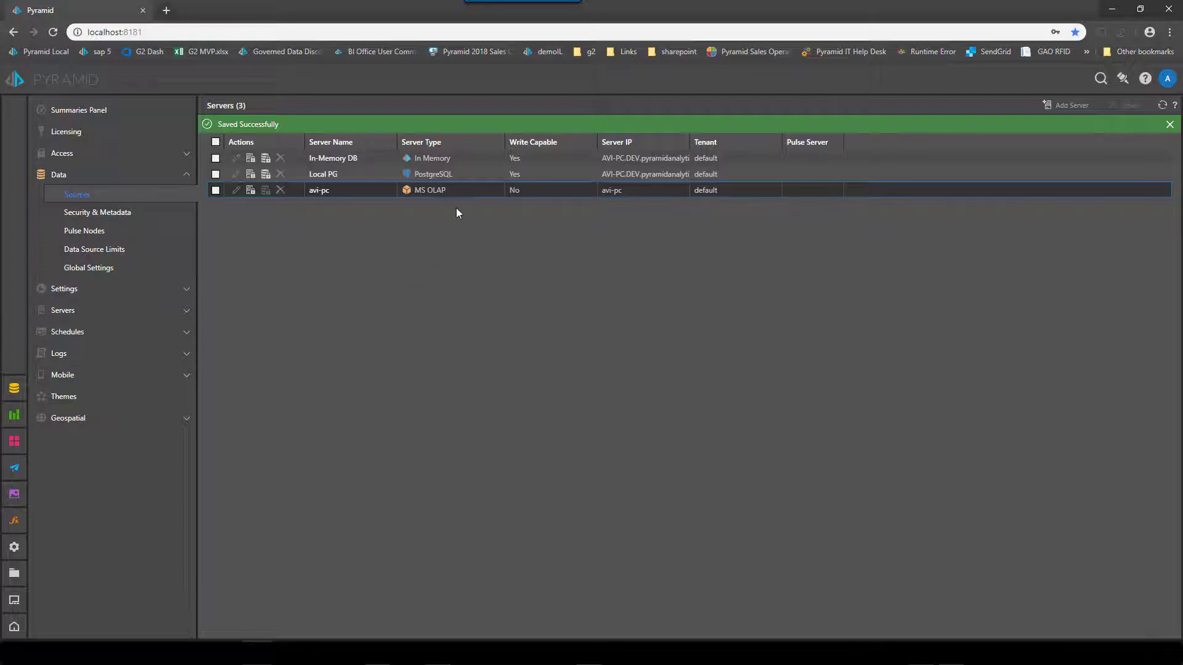
# Step: Grant Read access on the avi-pc server to all roles, Admin and Samples, and apply
pyautogui.click(459, 197)
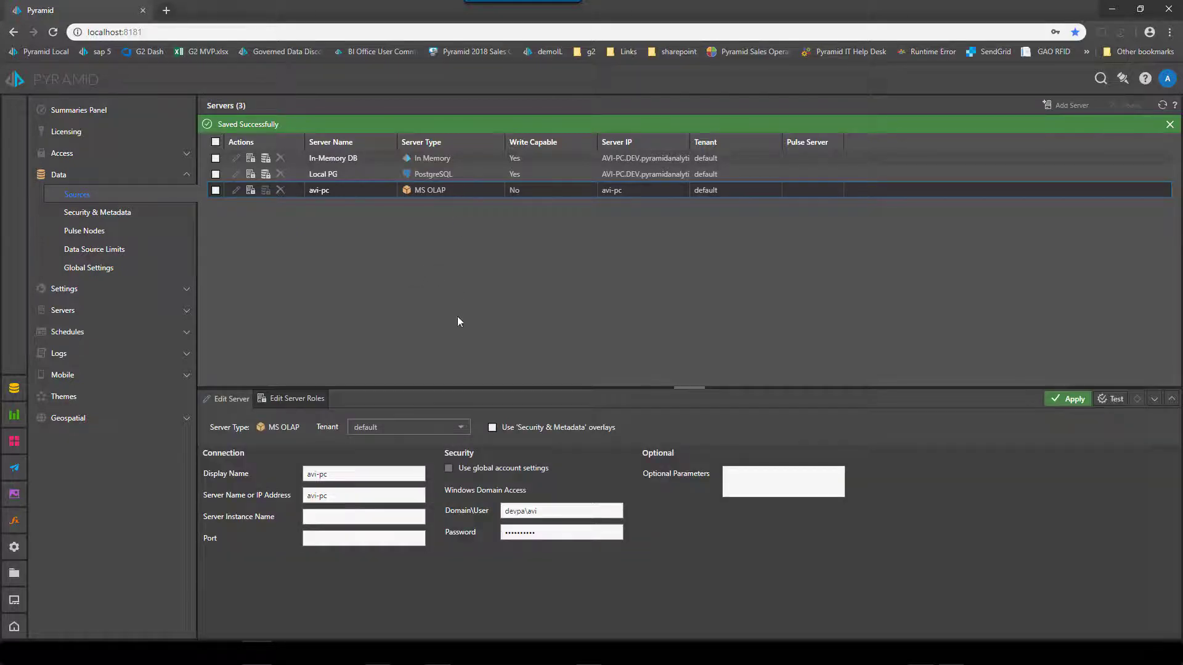
pyautogui.click(290, 399)
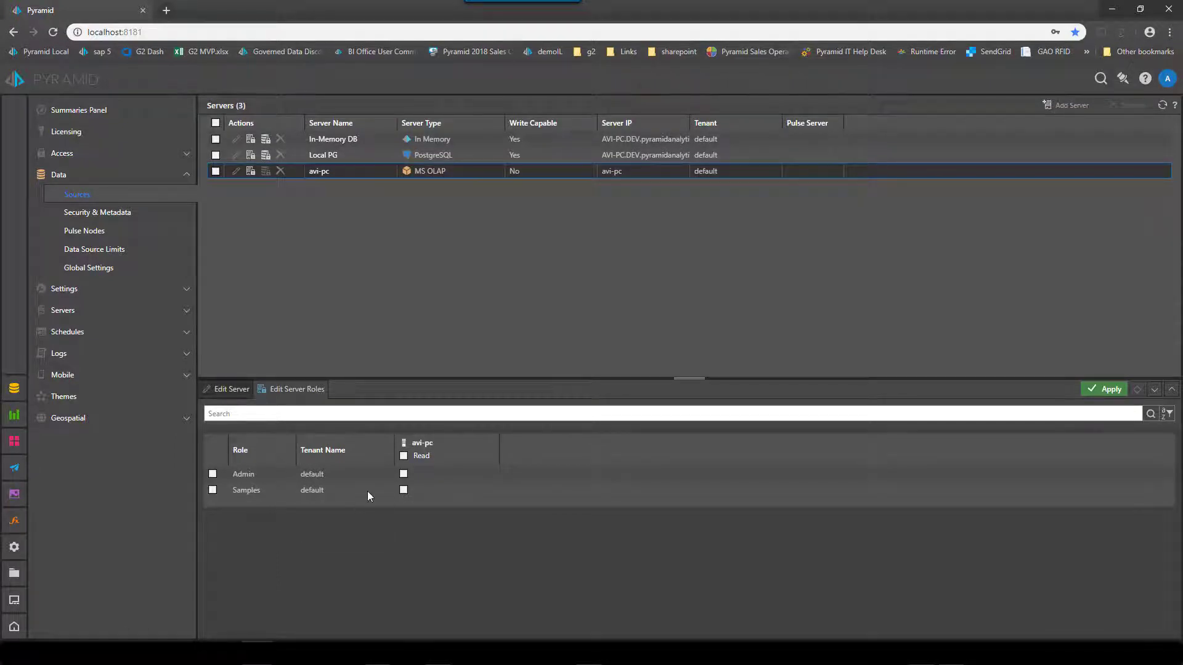
pyautogui.click(403, 456)
pyautogui.click(1107, 390)
# Step: Add a new Pro user named tester under Access > Users and give it a password
pyautogui.click(78, 155)
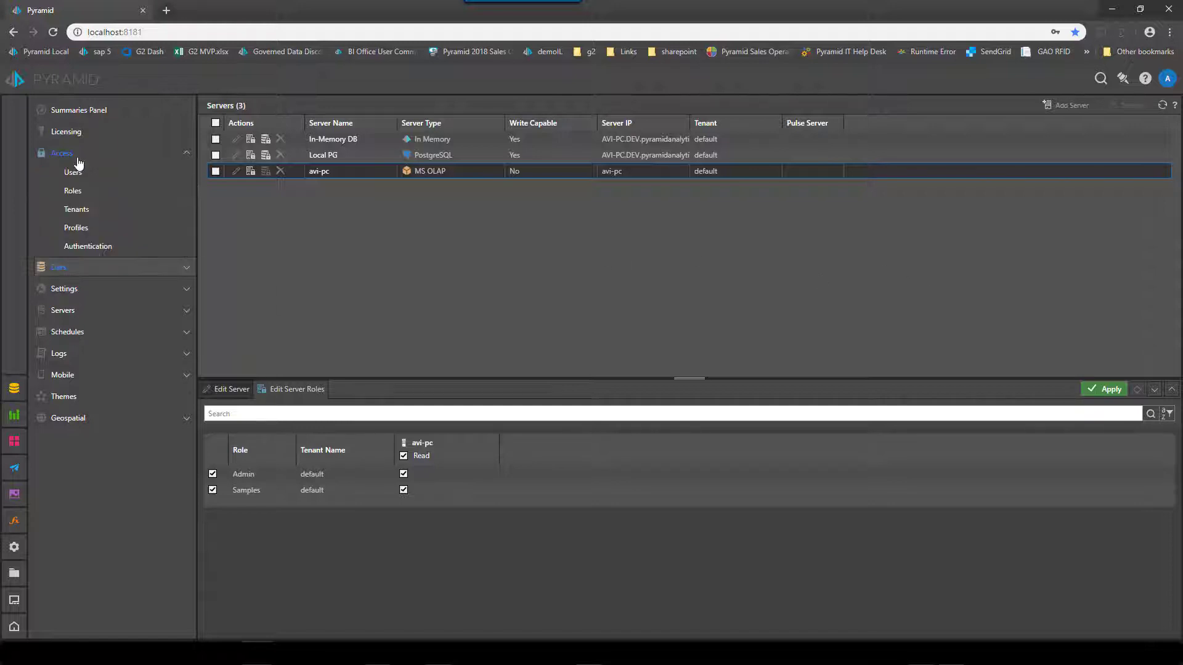
pyautogui.click(78, 177)
pyautogui.click(922, 106)
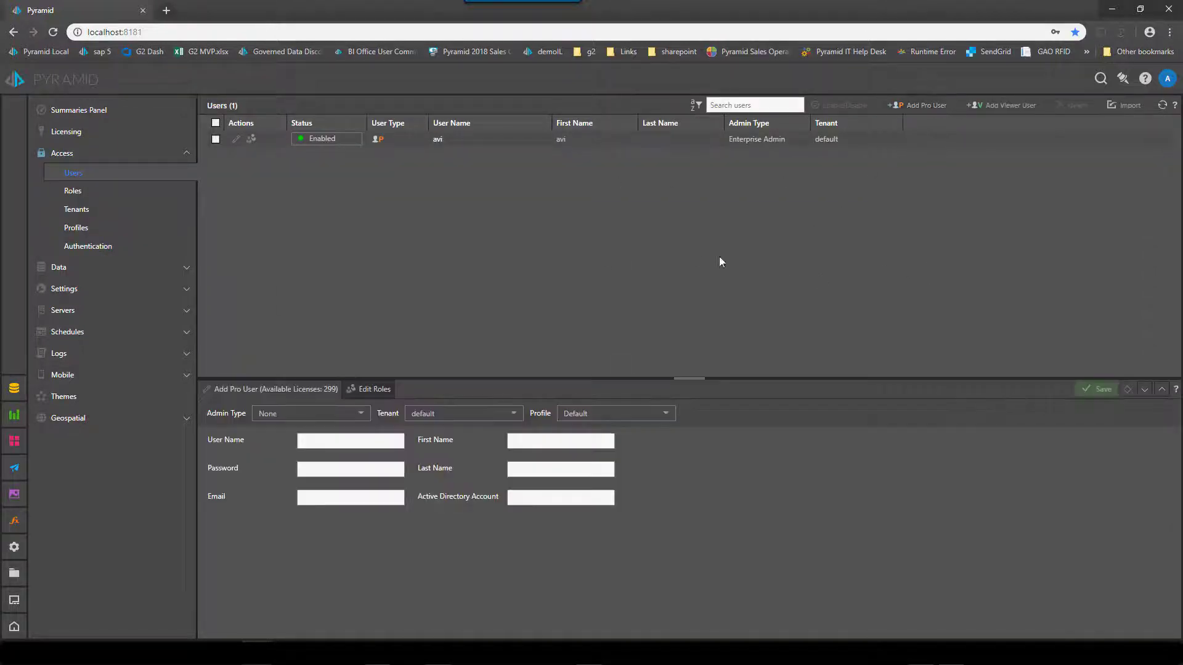
pyautogui.click(310, 440)
pyautogui.write('tester')
pyautogui.press('Tab')
pyautogui.write('123')
# Step: Enter tester's email address and corrected Active Directory account, then save the user
pyautogui.click(322, 499)
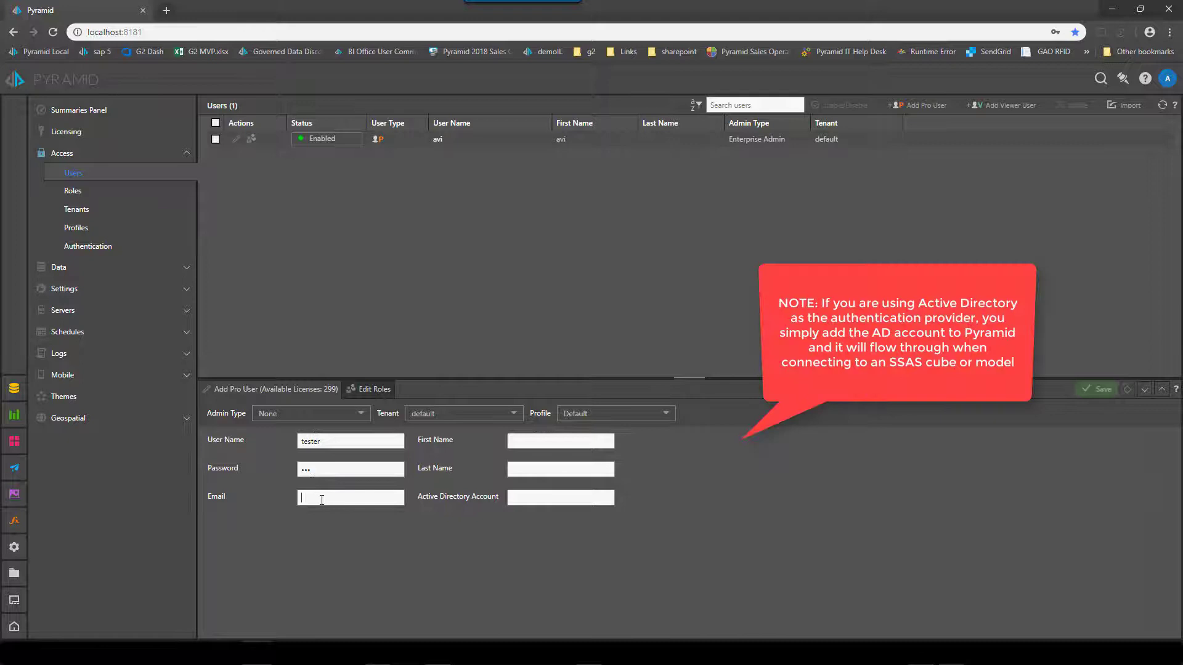
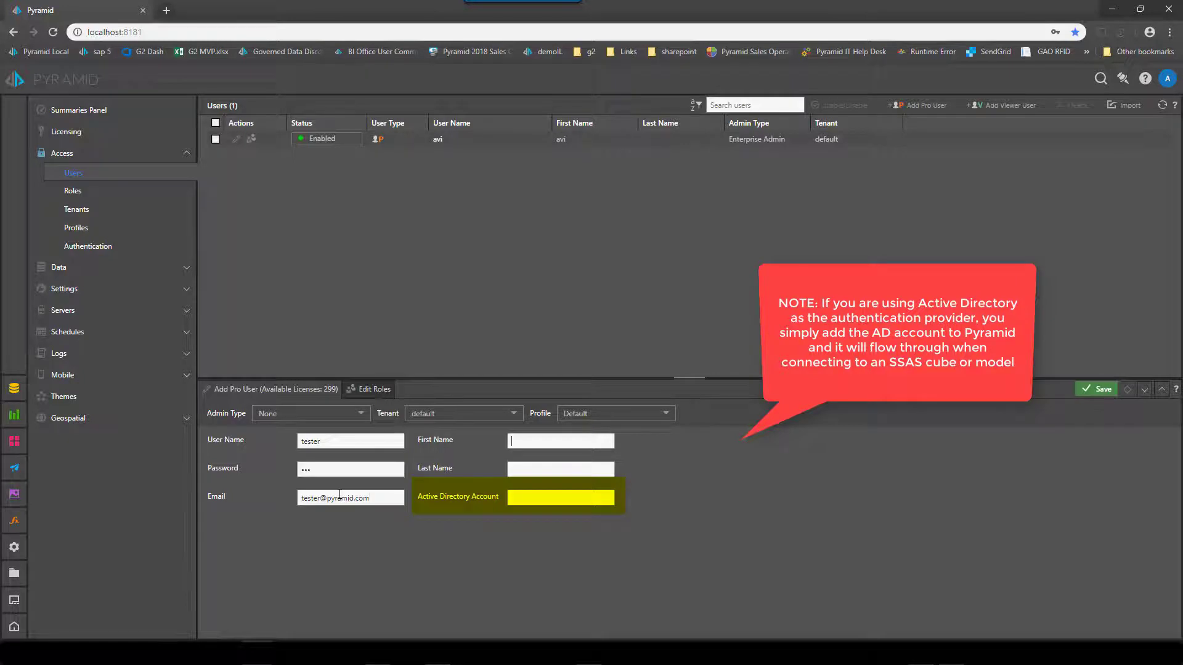
pyautogui.click(500, 505)
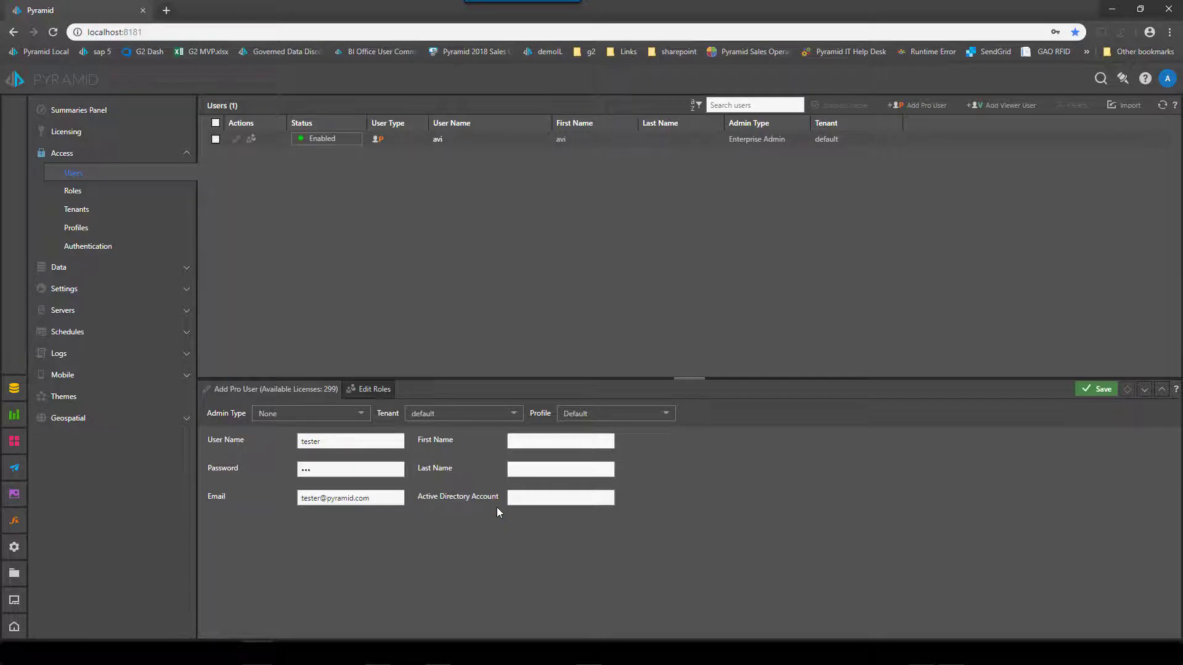
pyautogui.write('devpa\\avi')
pyautogui.press('BackSpace')
pyautogui.press('BackSpace')
pyautogui.press('BackSpace')
pyautogui.press('BackSpace')
pyautogui.press('BackSpace')
pyautogui.press('BackSpace')
pyautogui.press('BackSpace')
pyautogui.press('BackSpace')
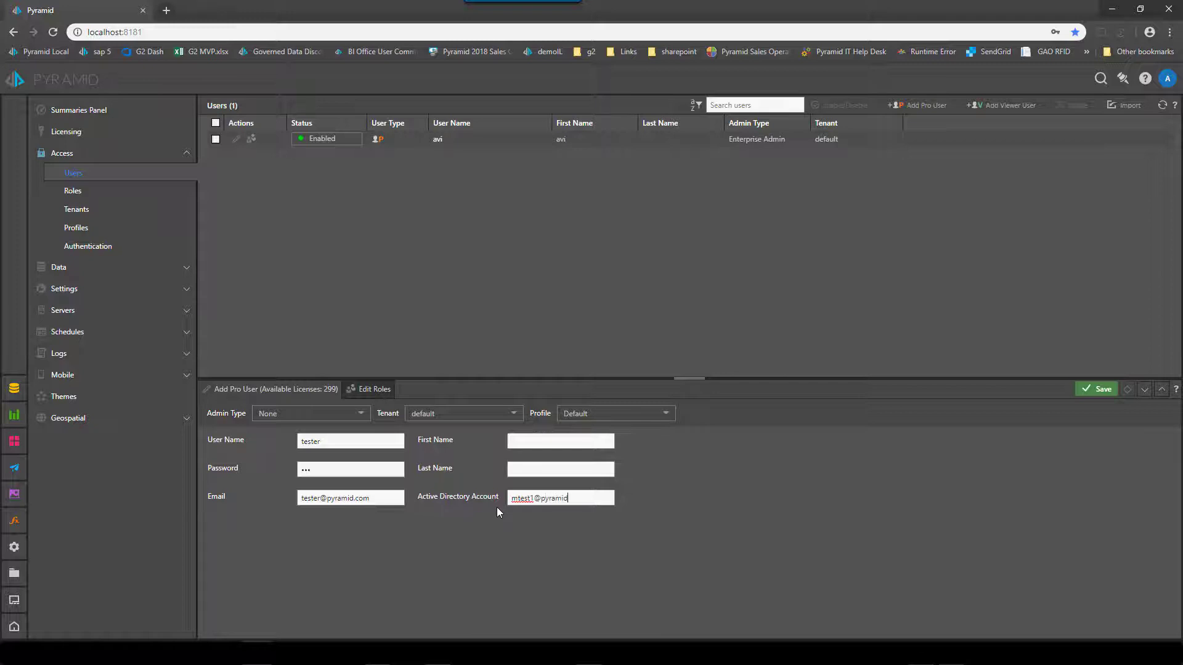
pyautogui.click(1100, 389)
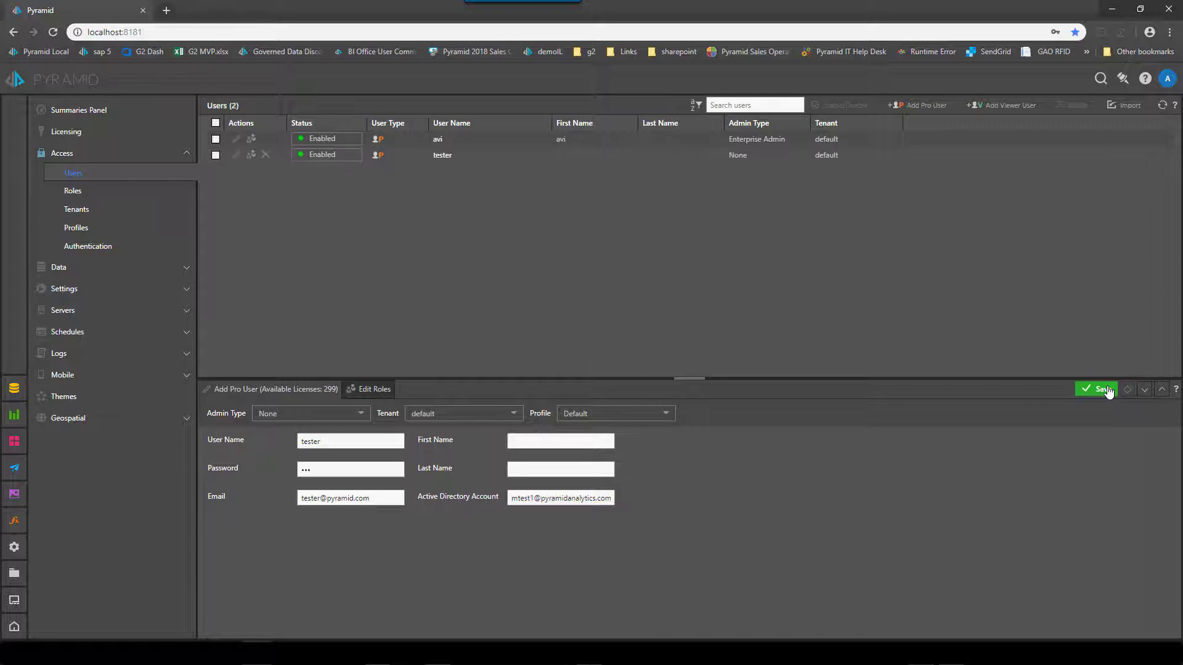
# Step: Assign the Admin and Samples roles to tester, dismissing the browser password prompt, and save
pyautogui.click(475, 157)
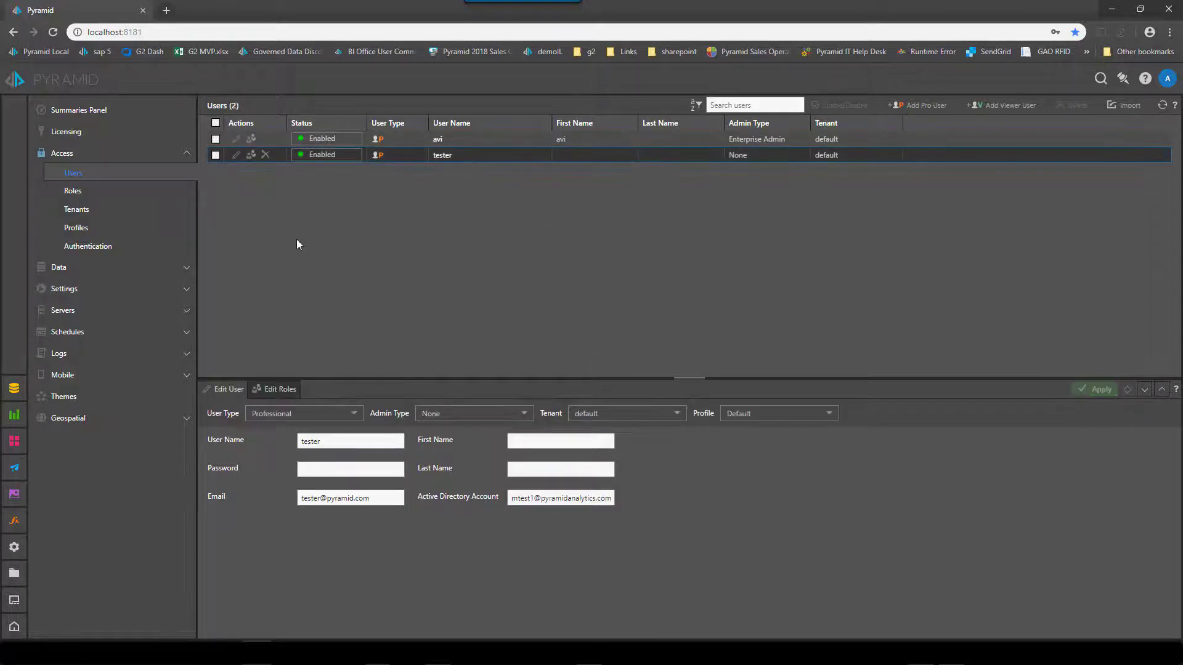
pyautogui.click(282, 390)
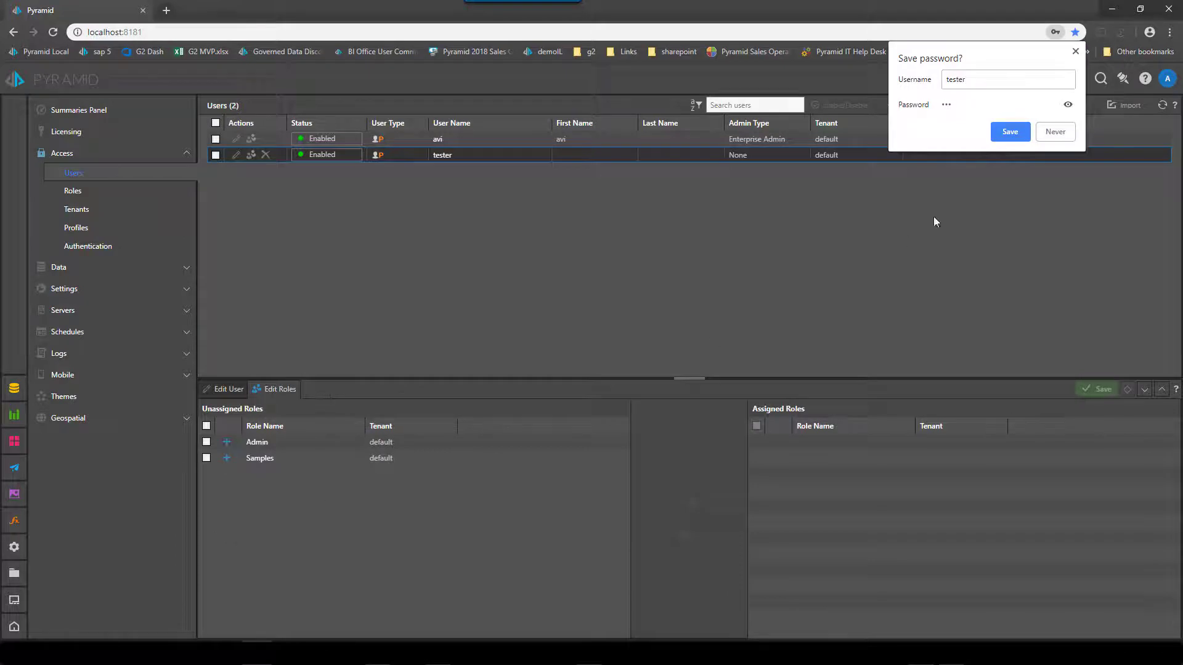
pyautogui.click(1060, 134)
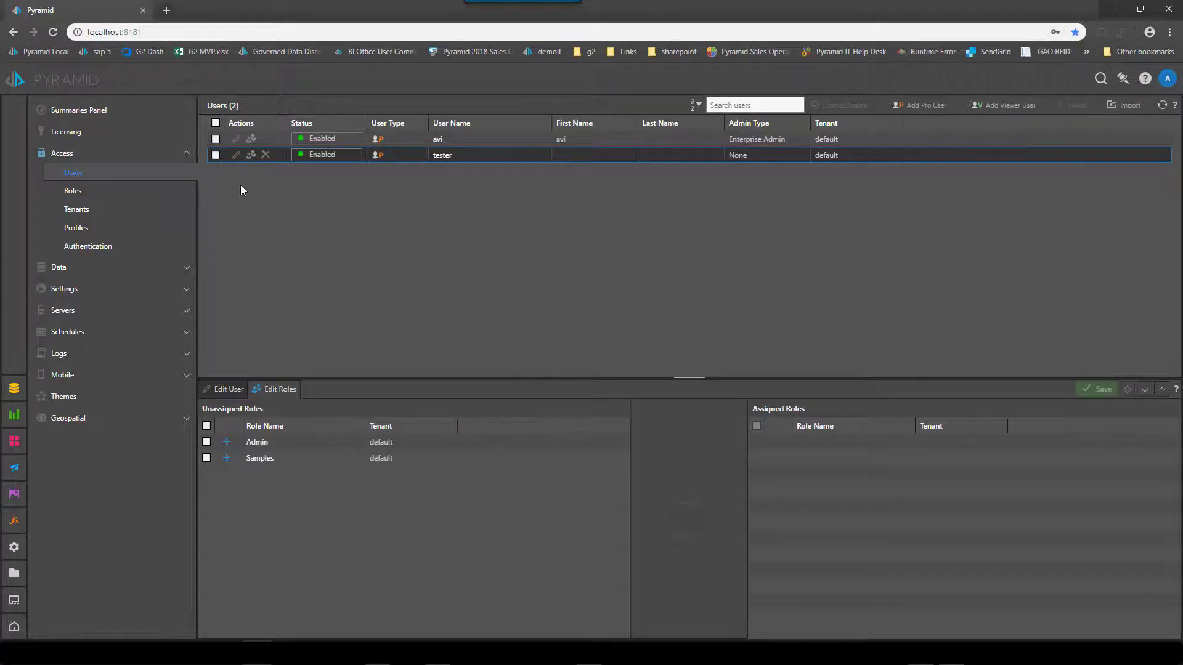
pyautogui.click(227, 442)
pyautogui.click(226, 441)
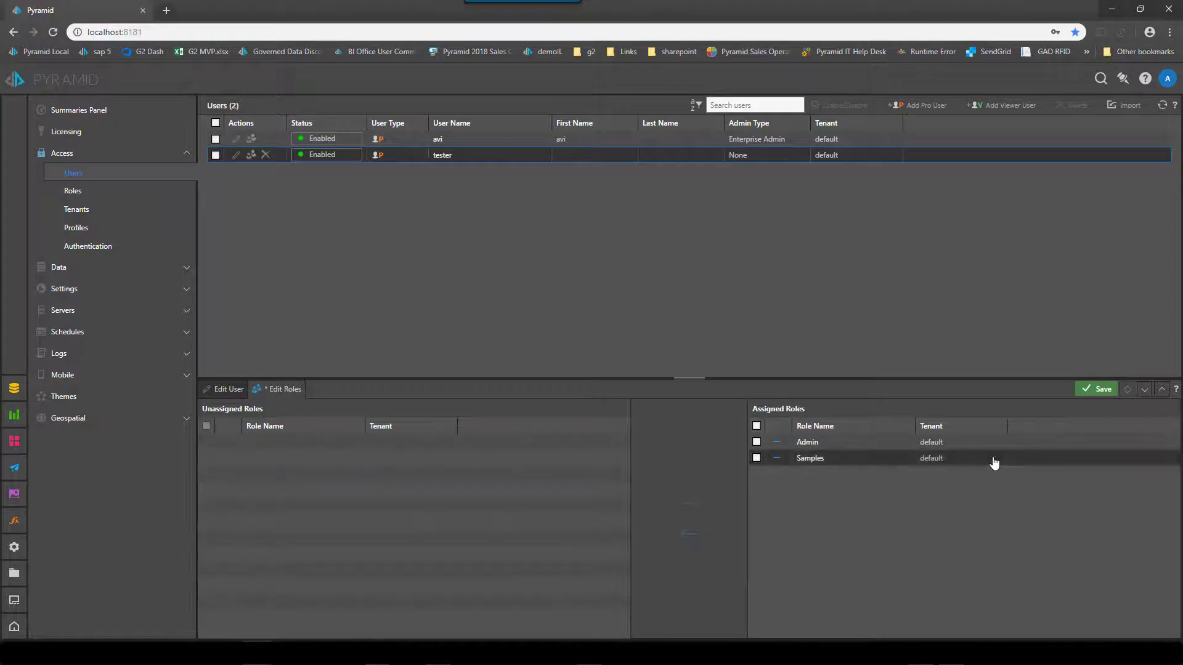
pyautogui.click(1087, 396)
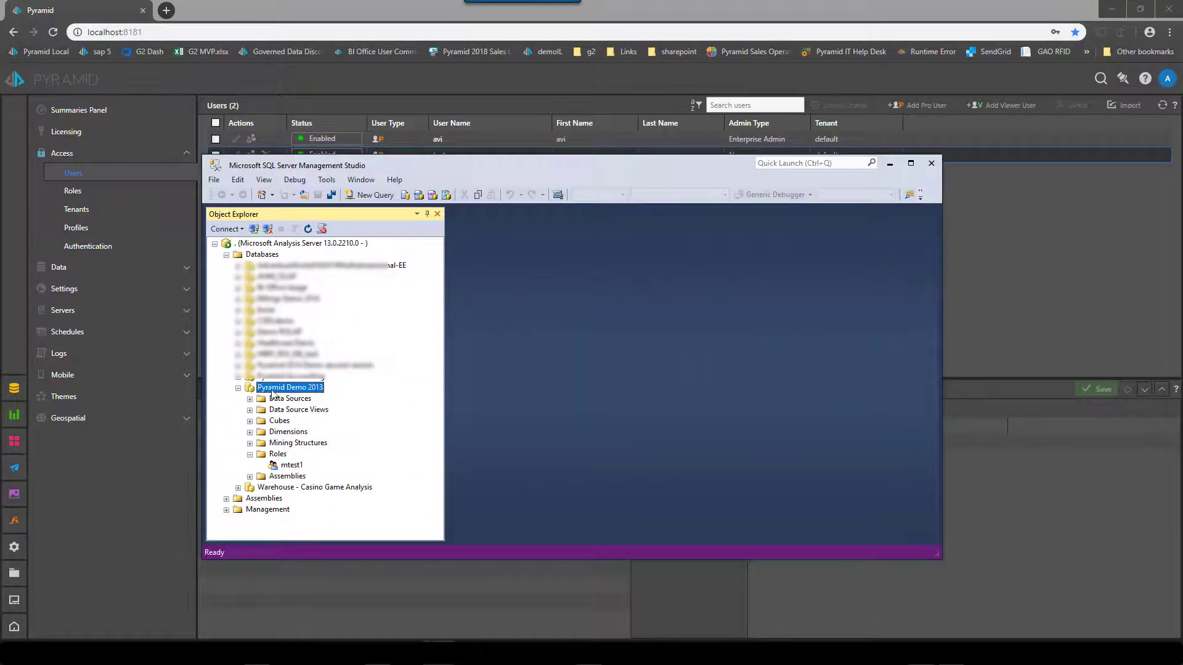
# Step: Open the mtest1 role properties and review Membership, Data Sources, Cubes, Dimensions and Dimension Data
pyautogui.doubleClick(292, 467)
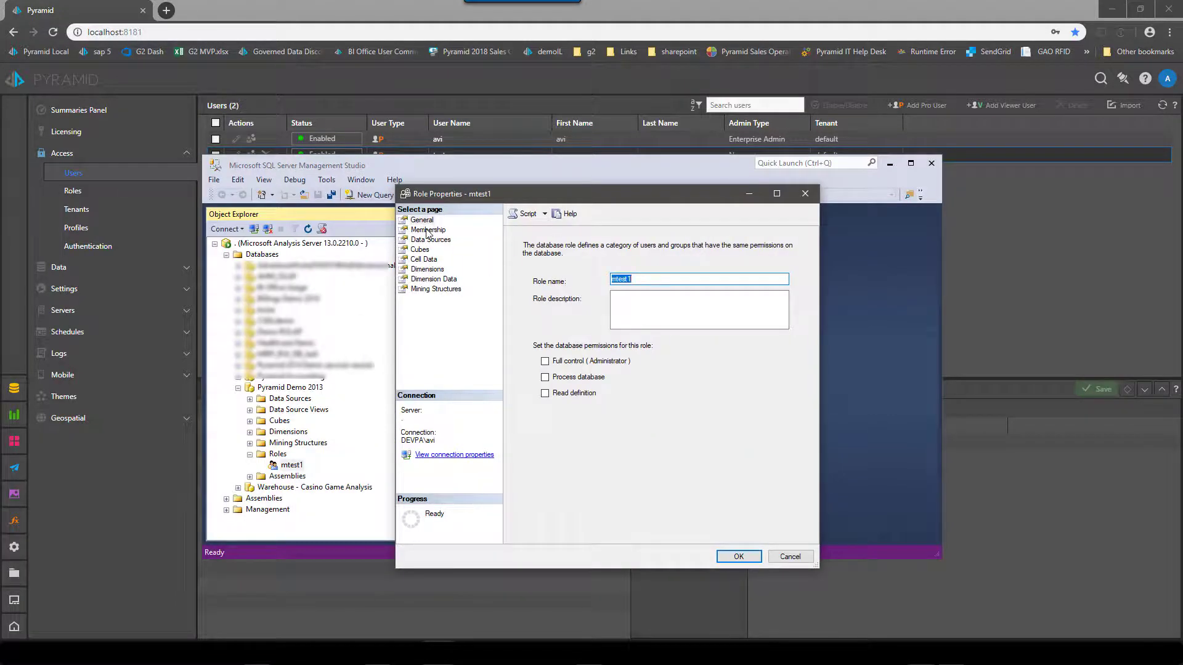
pyautogui.click(428, 230)
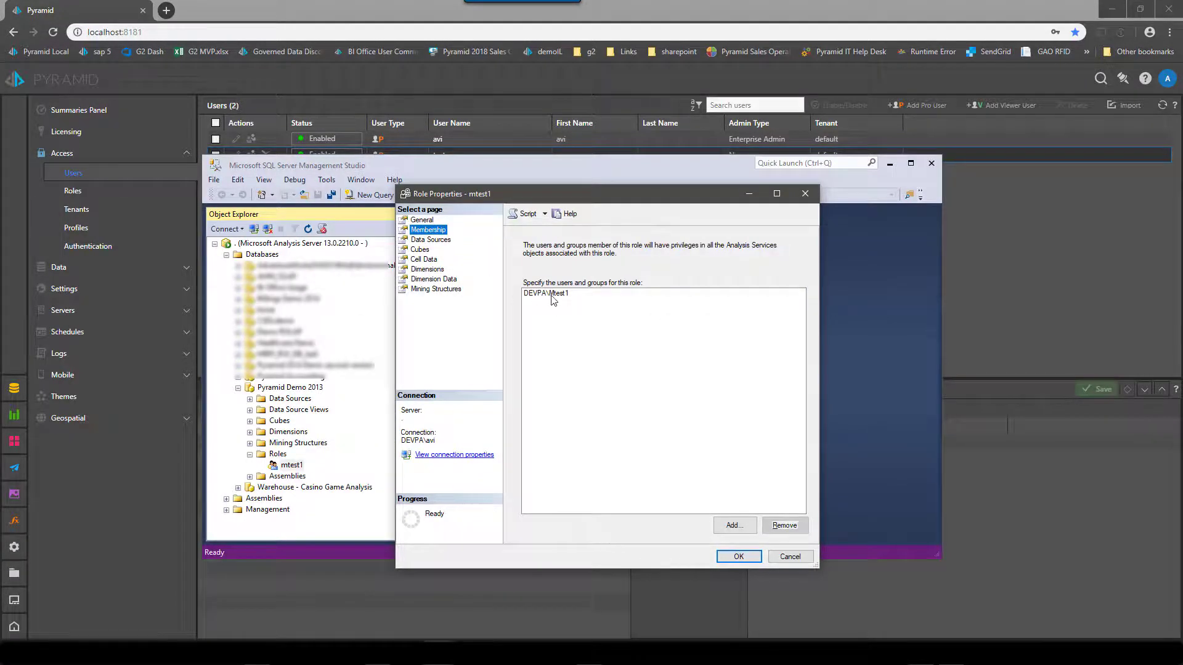
pyautogui.click(432, 241)
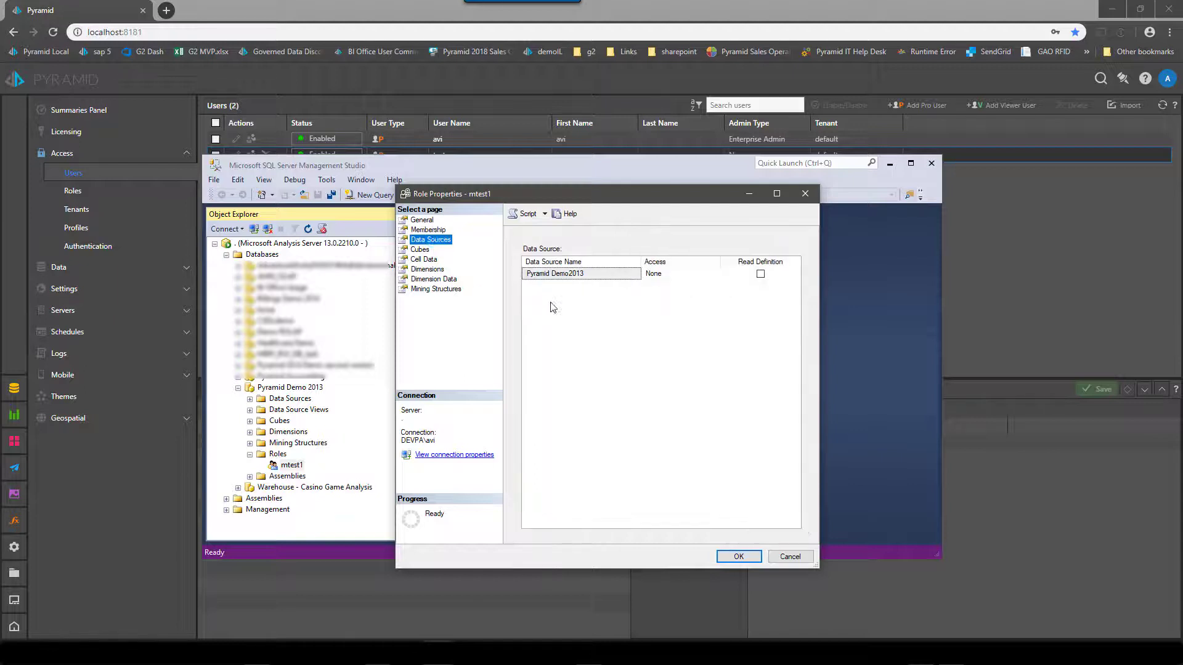
pyautogui.click(421, 250)
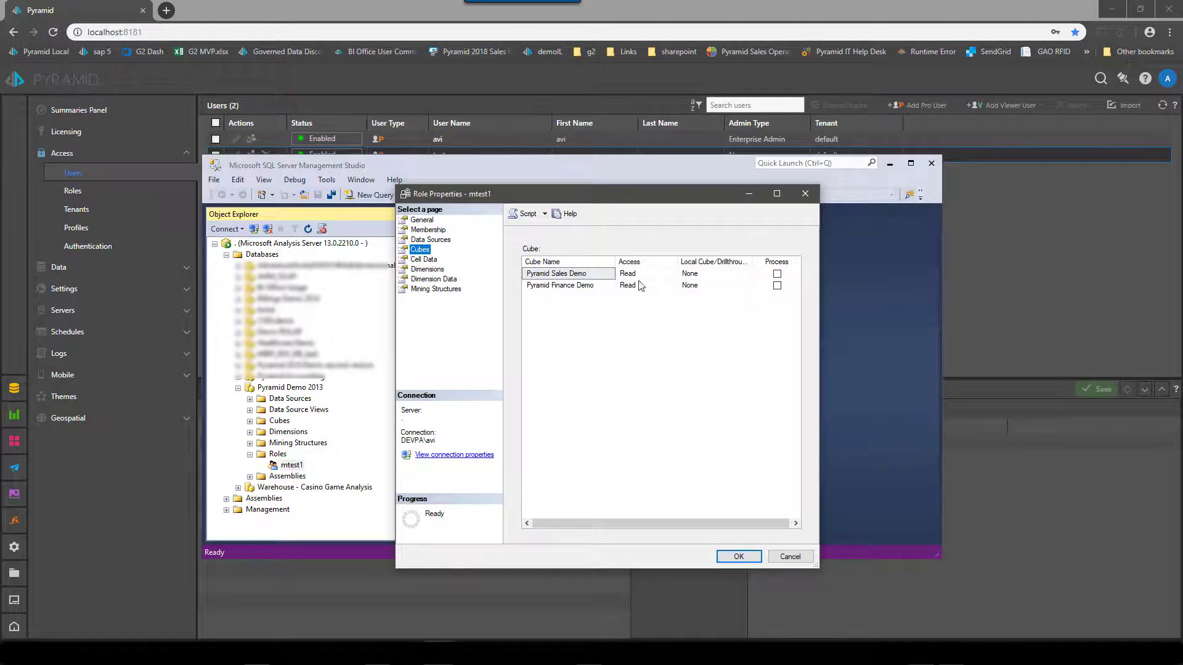
pyautogui.click(431, 271)
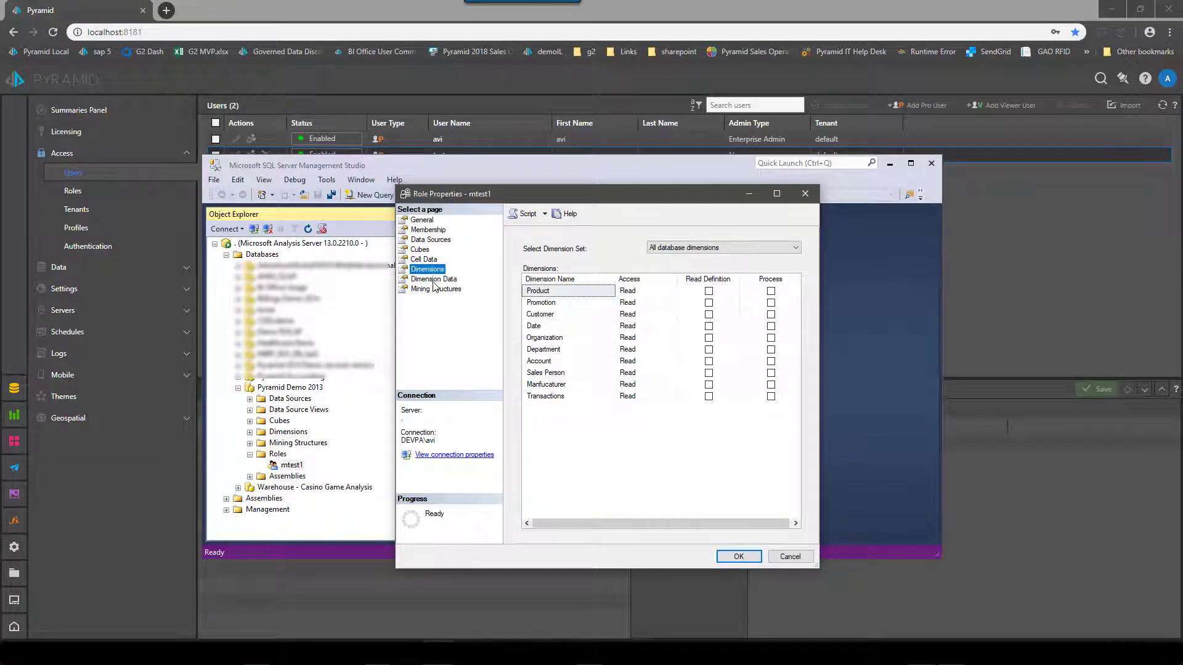
pyautogui.click(437, 280)
# Step: Limit the Product dimension's Product Category Key to Components and Clothing and save the role
pyautogui.click(748, 247)
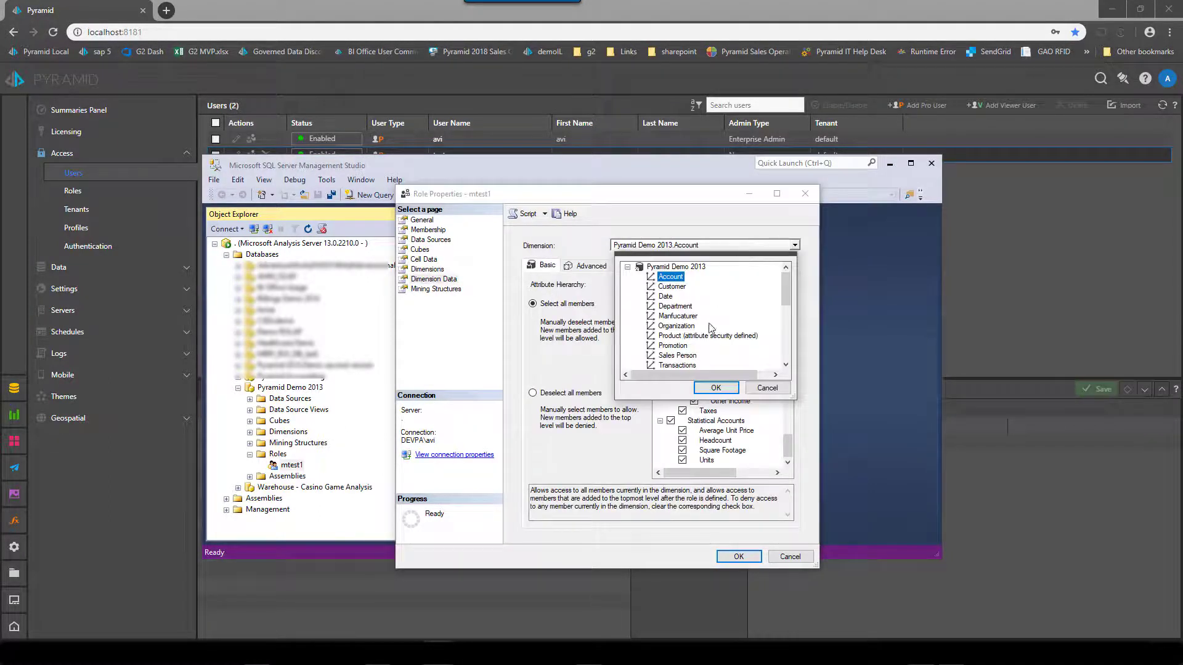
pyautogui.click(676, 338)
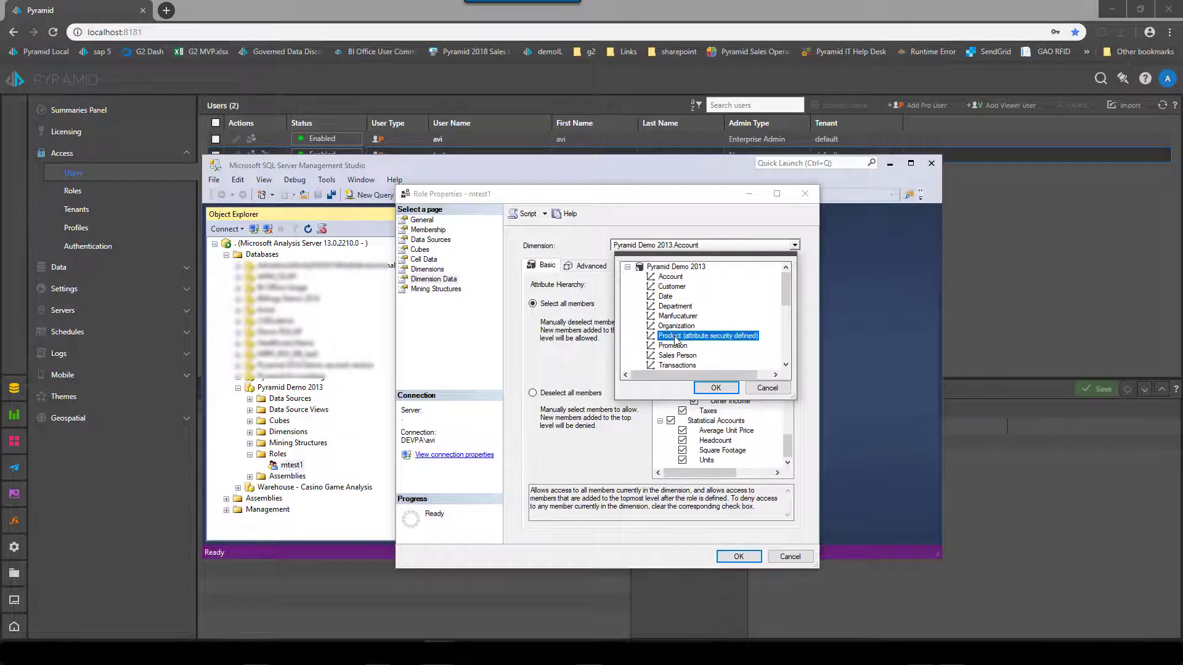
pyautogui.click(715, 388)
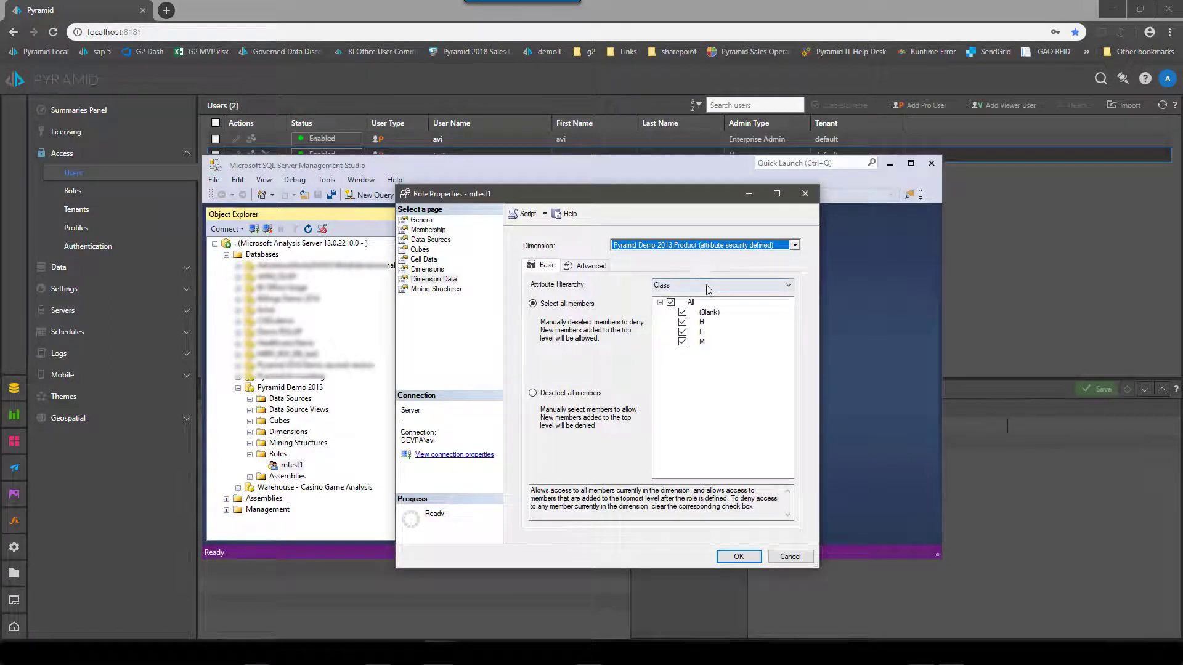
pyautogui.click(709, 286)
pyautogui.click(712, 338)
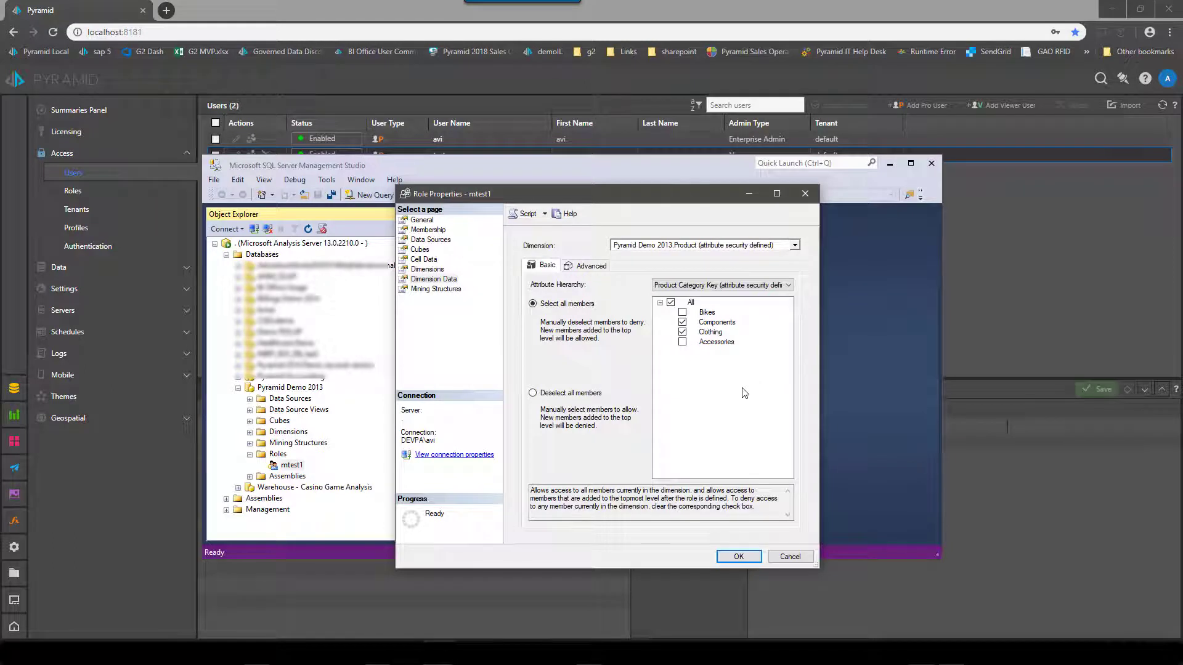
pyautogui.click(747, 559)
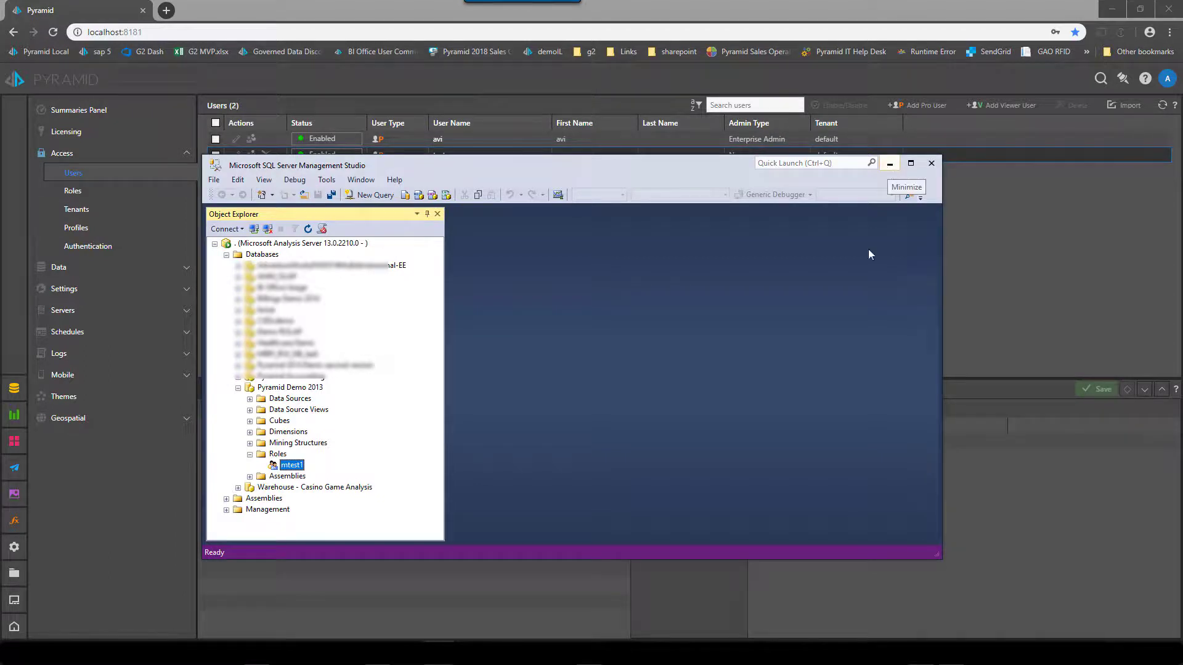
pyautogui.click(933, 653)
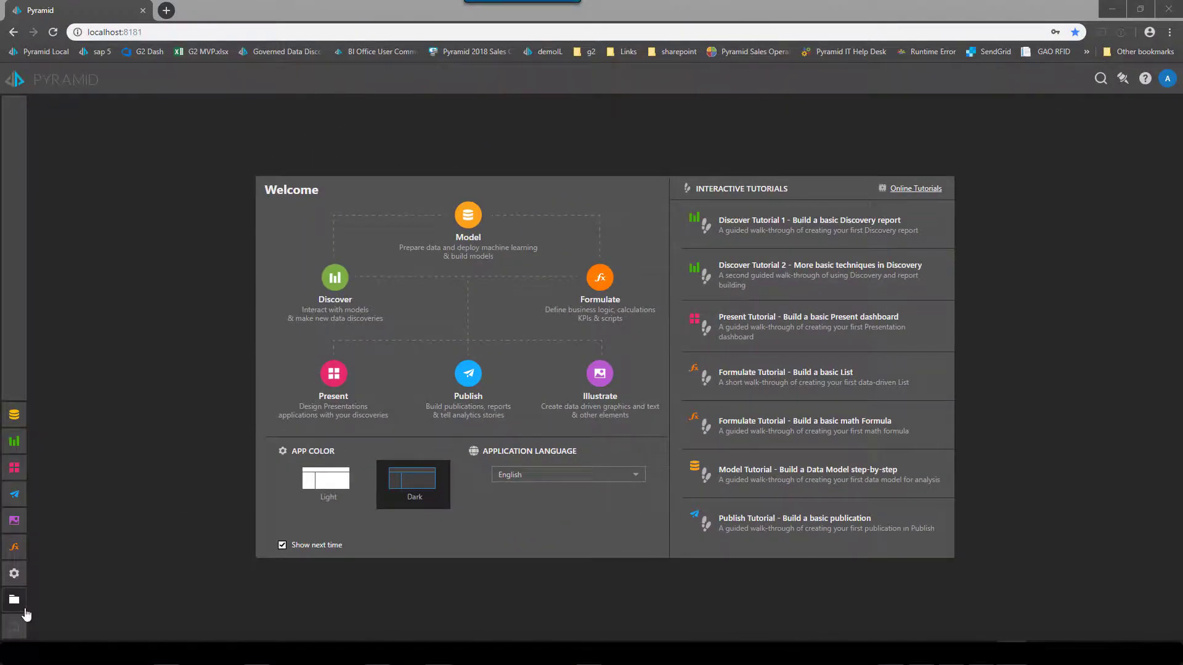
# Step: Open the content browser to reach the Public Content example folder
pyautogui.click(17, 605)
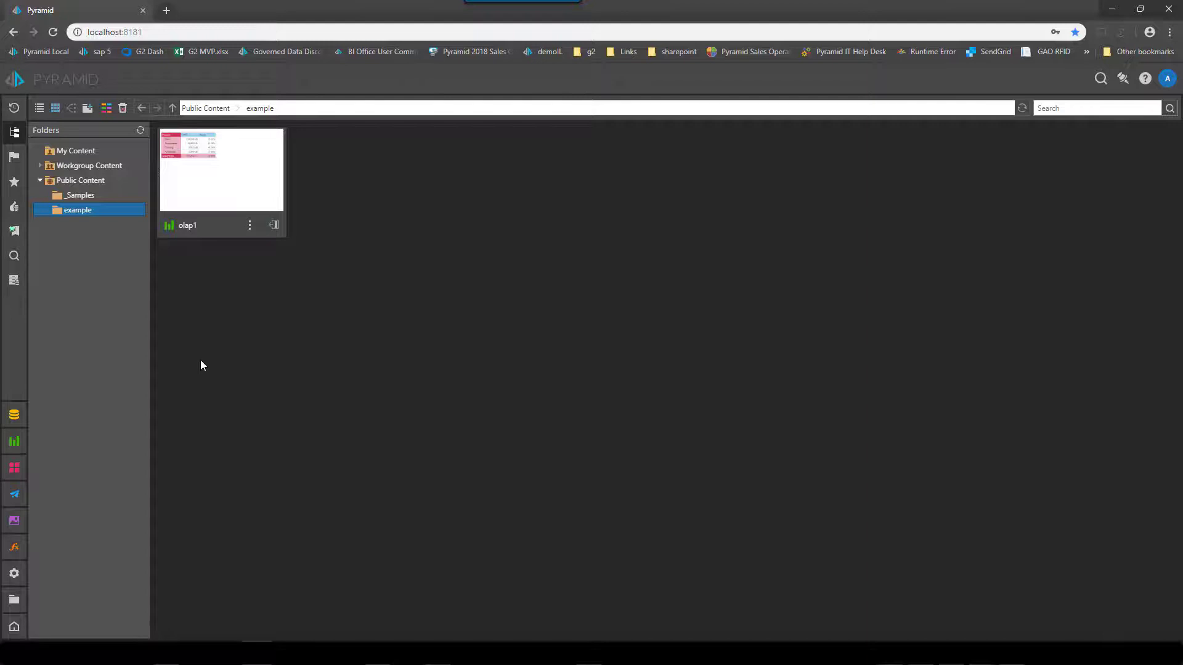
# Step: Open the olap1 report and briefly expand and collapse the Bikes and Components rows
pyautogui.click(219, 165)
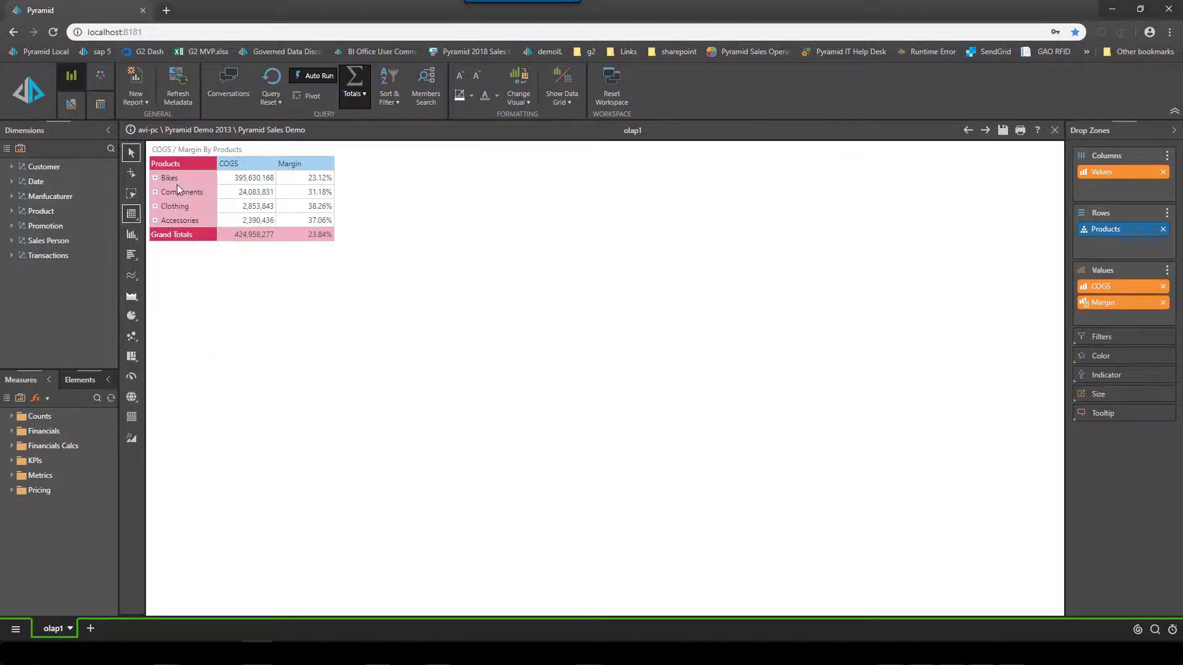
pyautogui.moveTo(281, 178)
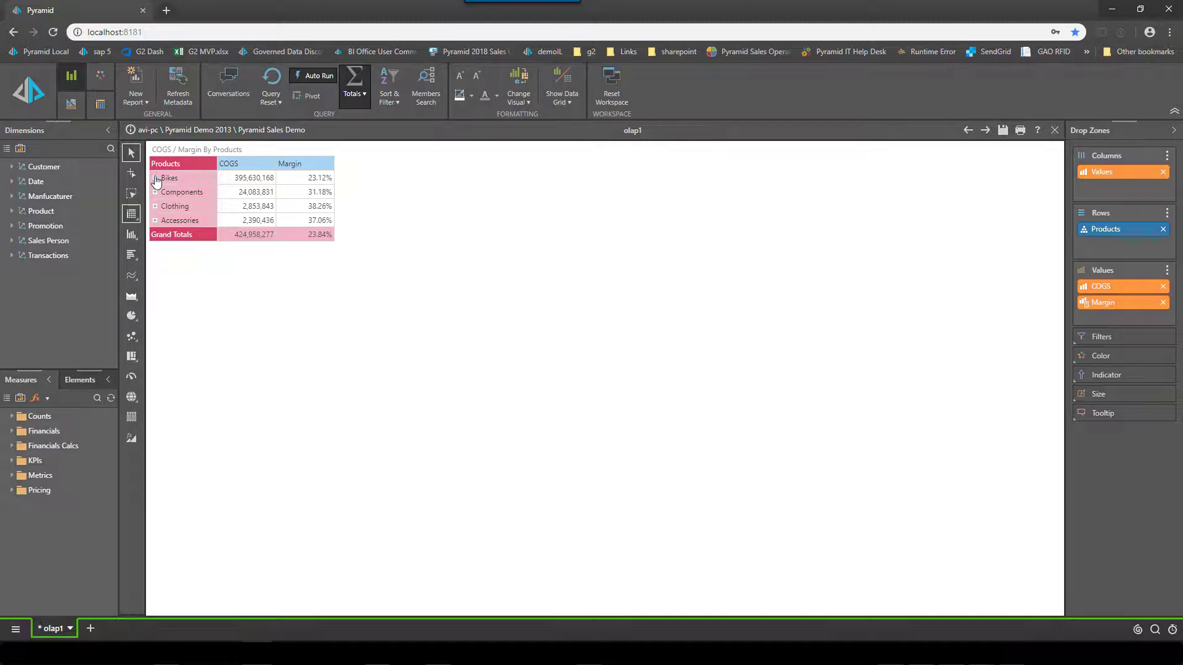
pyautogui.click(155, 178)
pyautogui.click(155, 178)
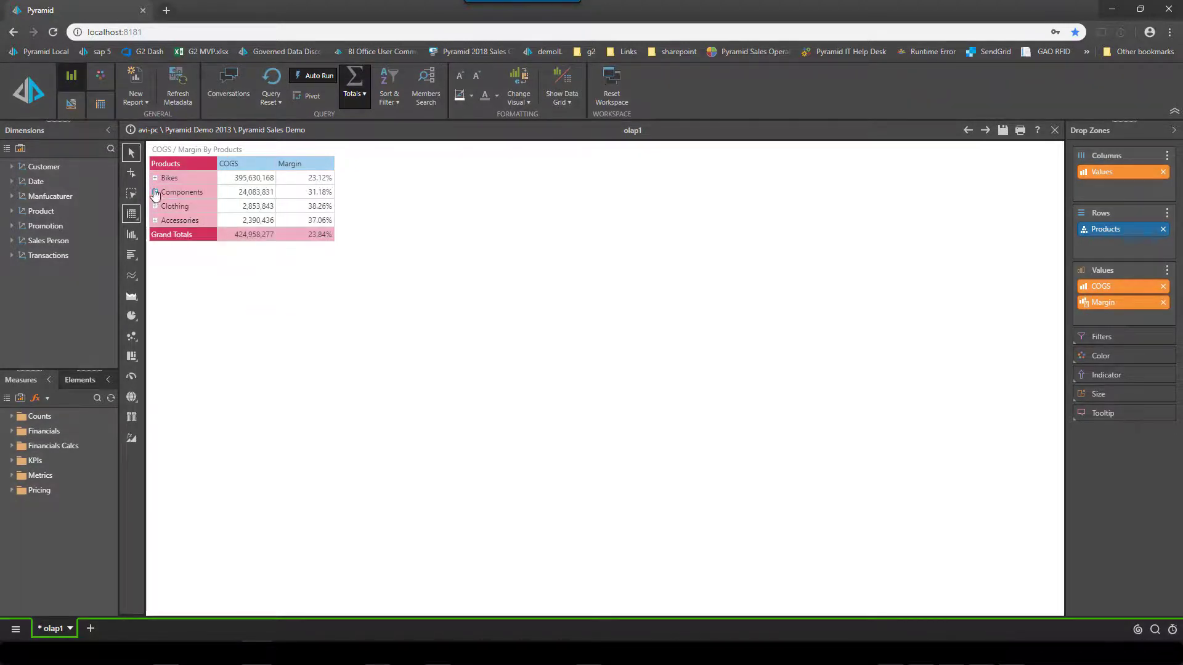
pyautogui.click(155, 192)
pyautogui.click(155, 192)
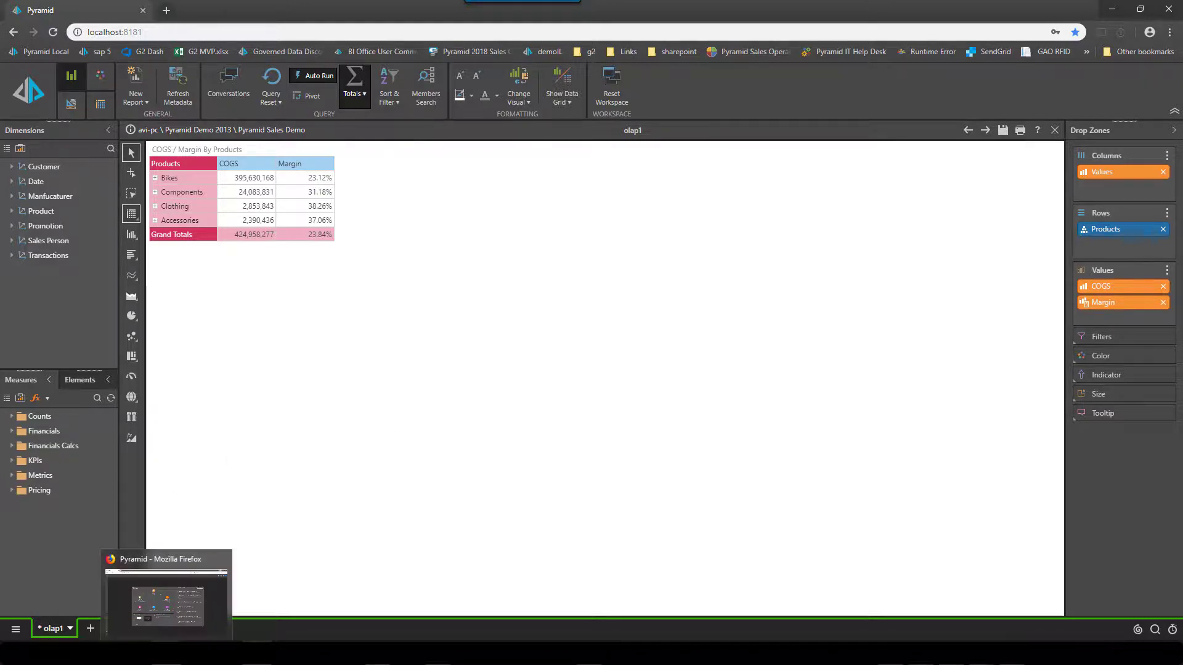
# Step: In Firefox, confirm the logged-in tester user and reopen olap1 from Public Content > example
pyautogui.click(167, 590)
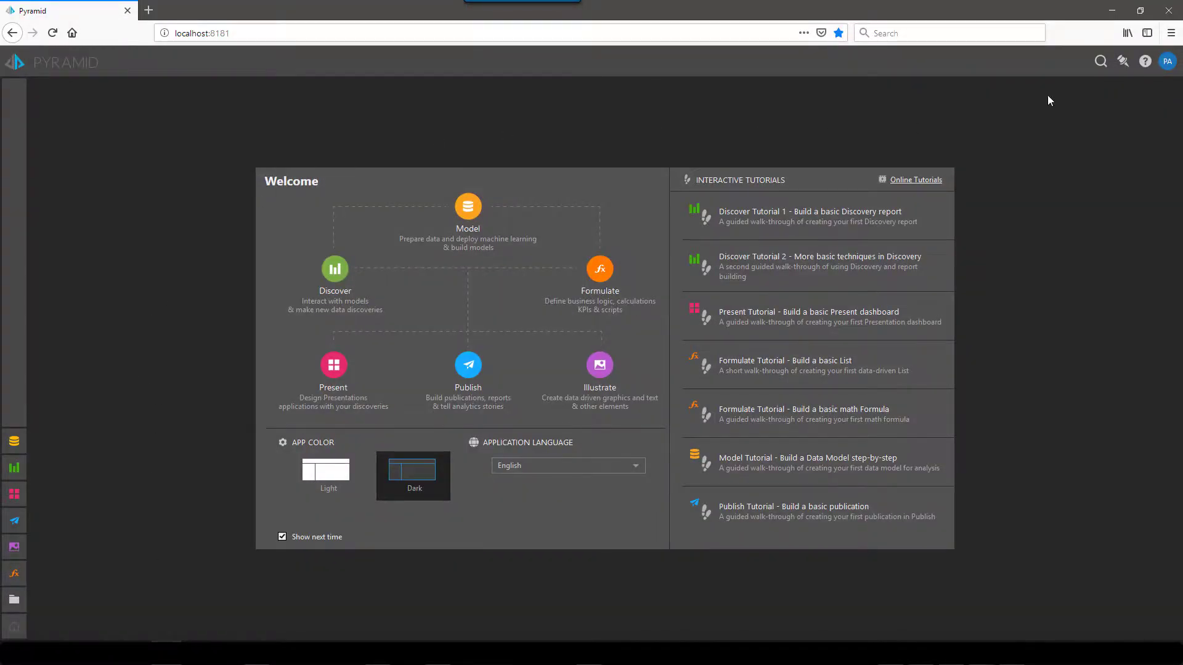
pyautogui.click(1168, 61)
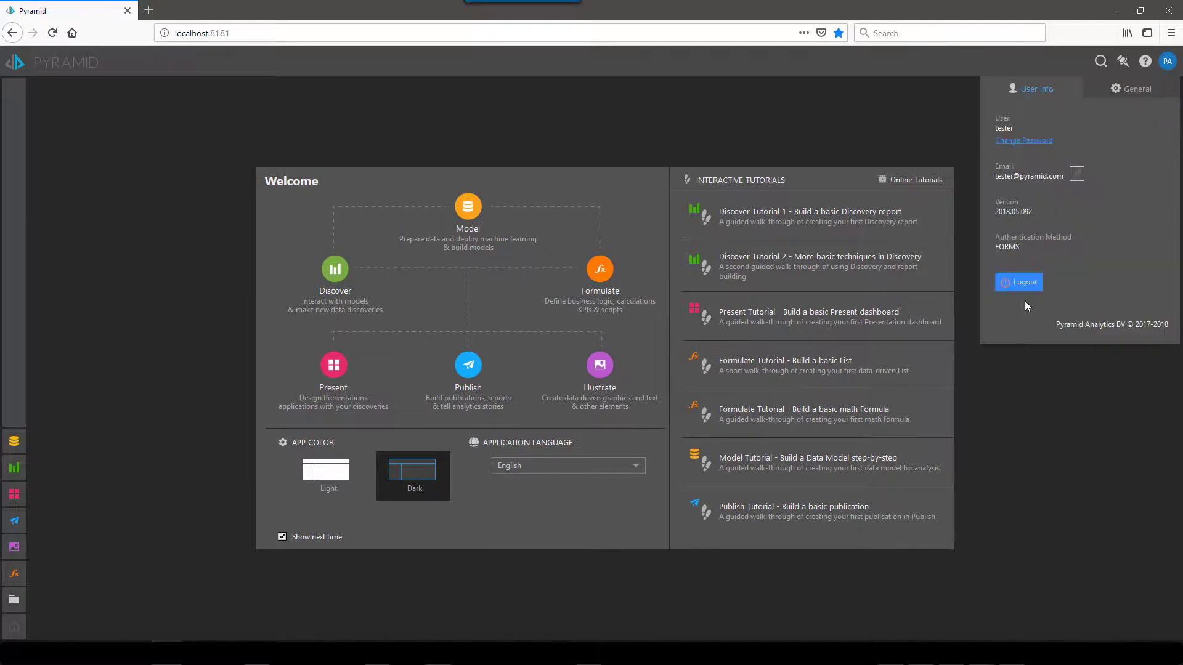
pyautogui.click(133, 269)
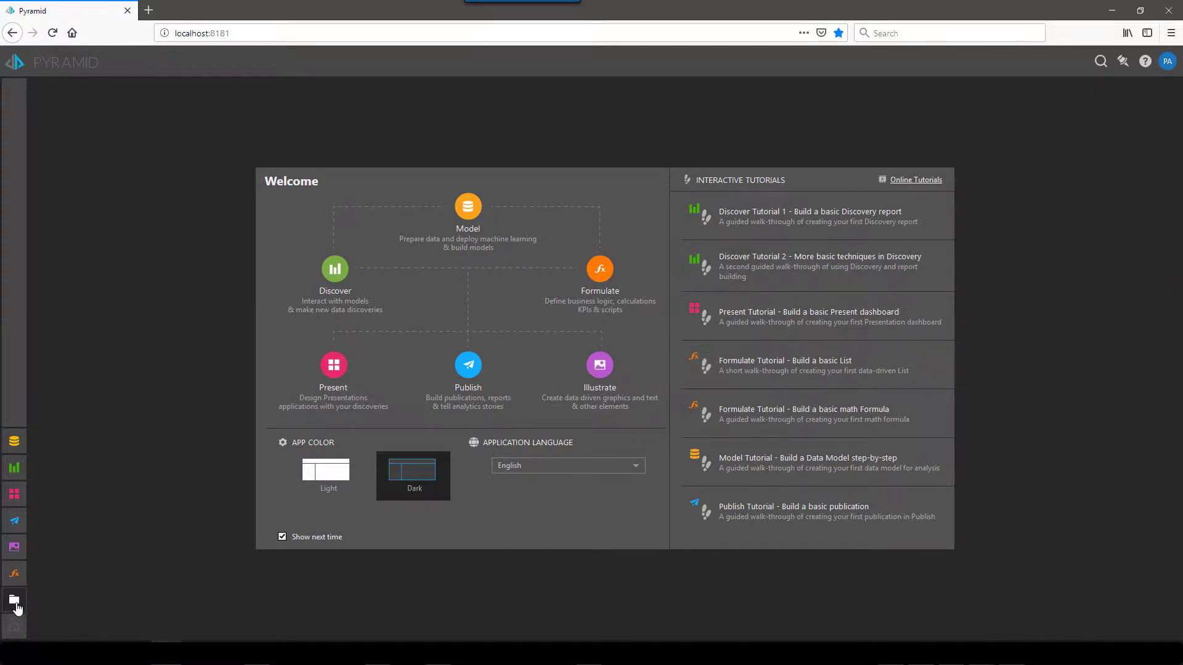
pyautogui.click(14, 600)
pyautogui.click(102, 168)
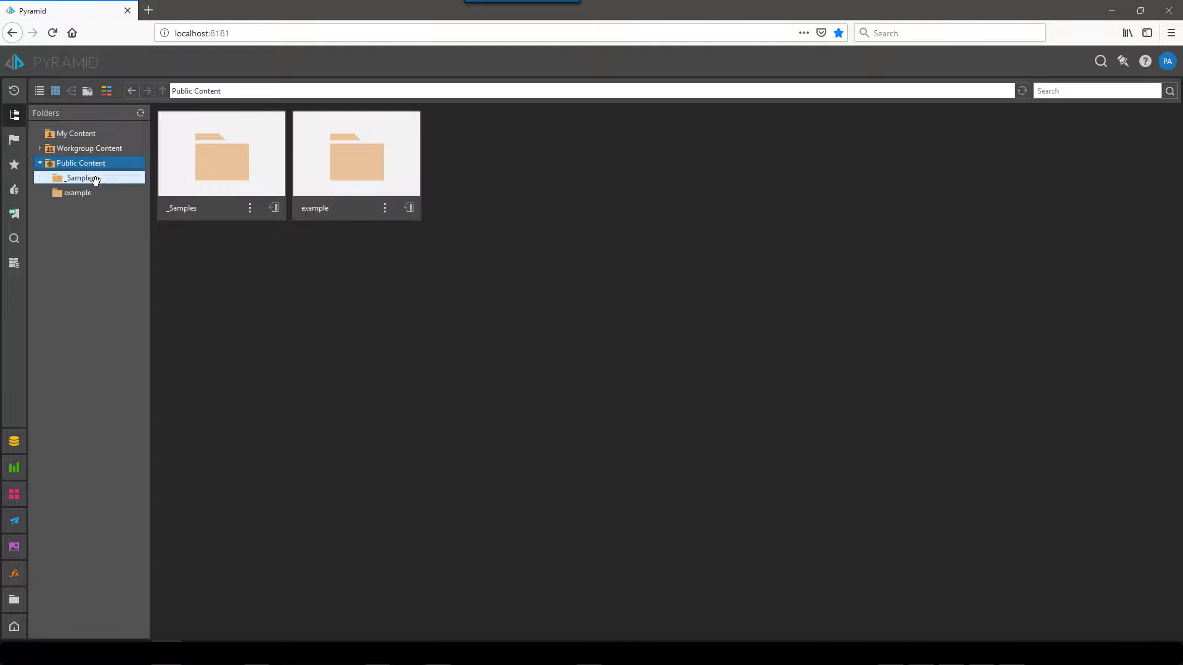
pyautogui.click(91, 192)
pyautogui.click(239, 172)
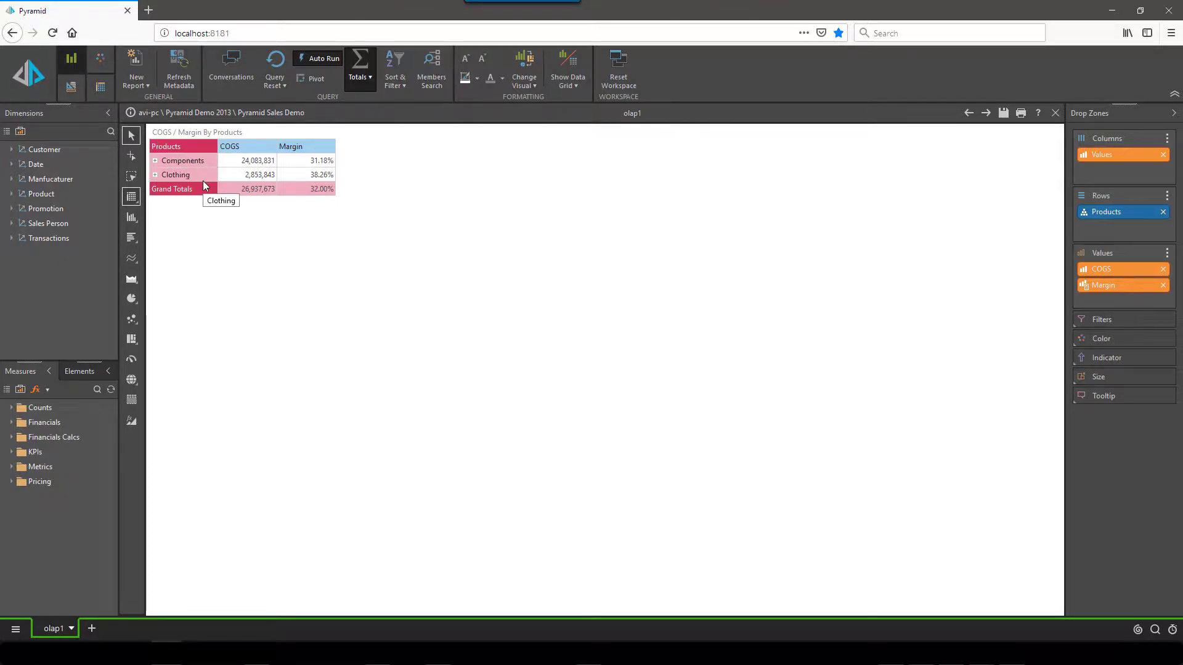
# Step: List the Products members via View Elements and widen the elements panel to inspect them
pyautogui.click(156, 161)
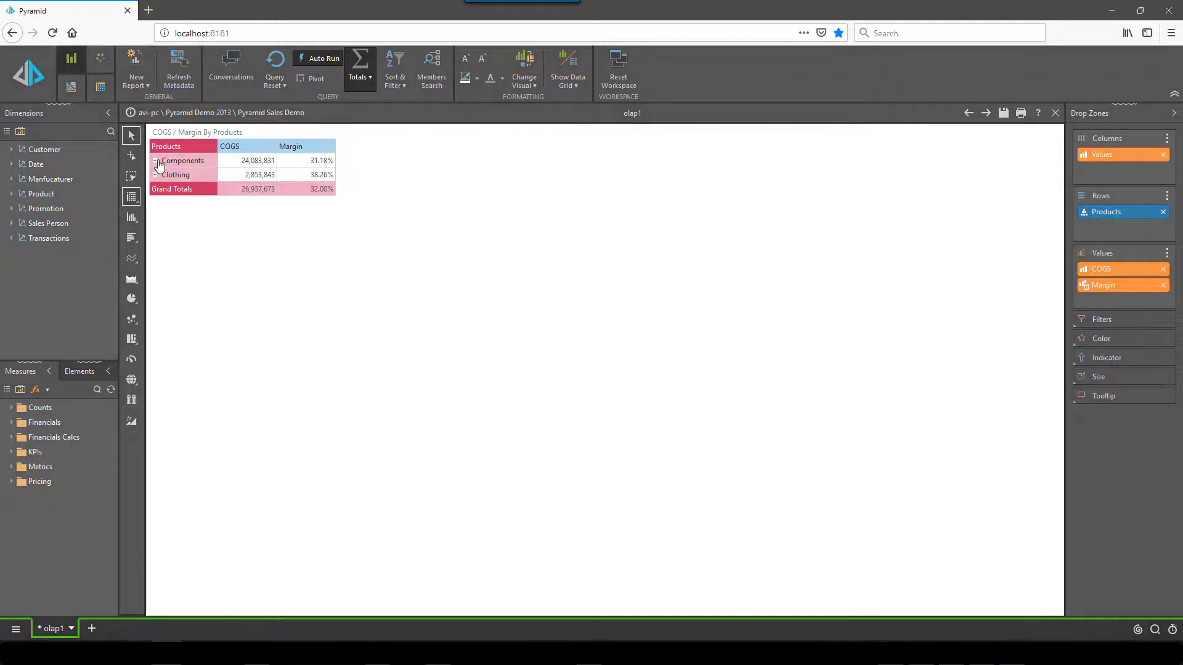
pyautogui.click(156, 161)
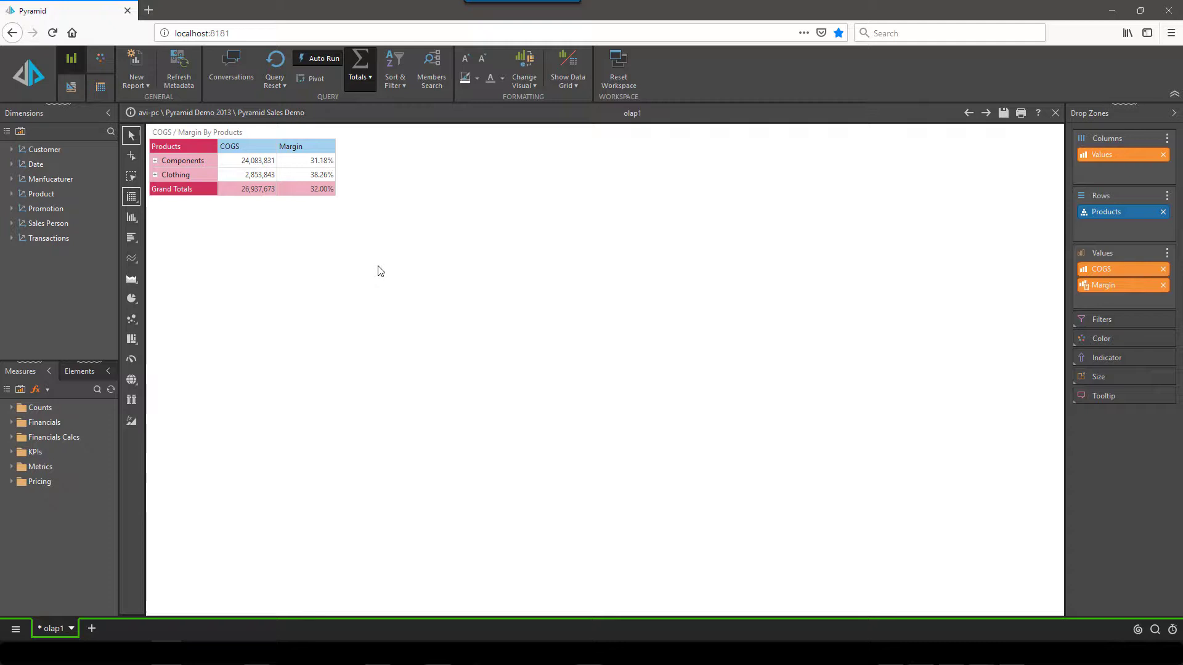
pyautogui.rightClick(1100, 211)
pyautogui.click(1123, 219)
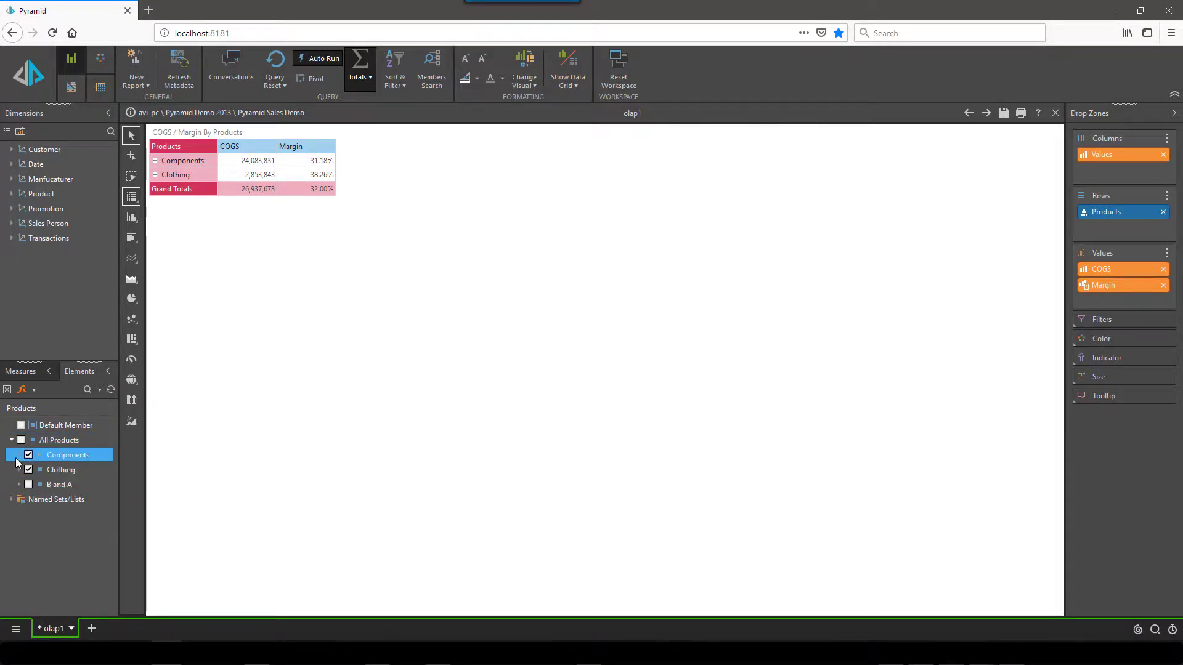
pyautogui.click(18, 456)
pyautogui.click(18, 456)
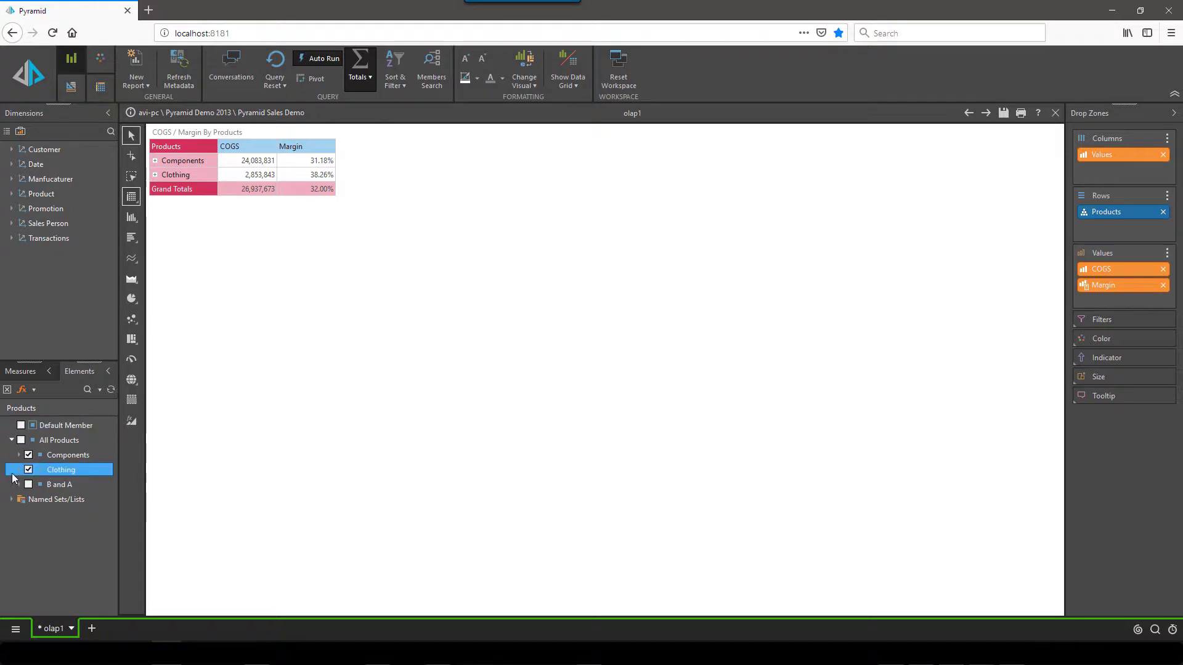
pyautogui.moveTo(120, 475); pyautogui.dragTo(144, 470)
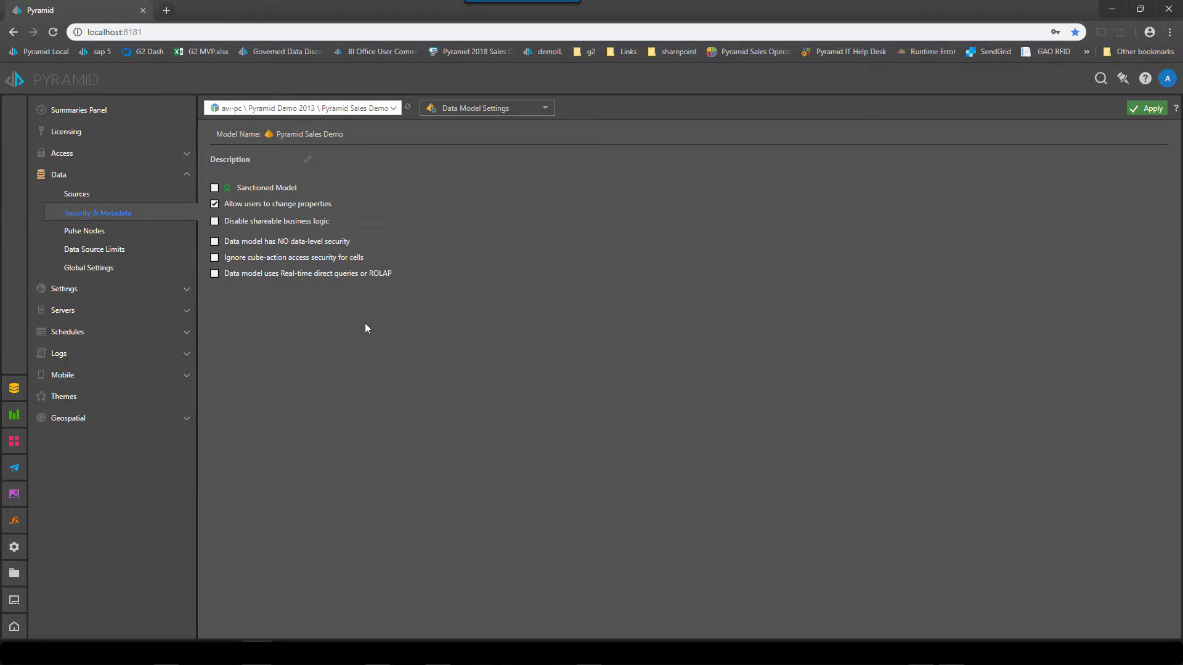
# Step: Switch Data Model Settings to Hierarchy Overlay and select the Samples role
pyautogui.click(497, 120)
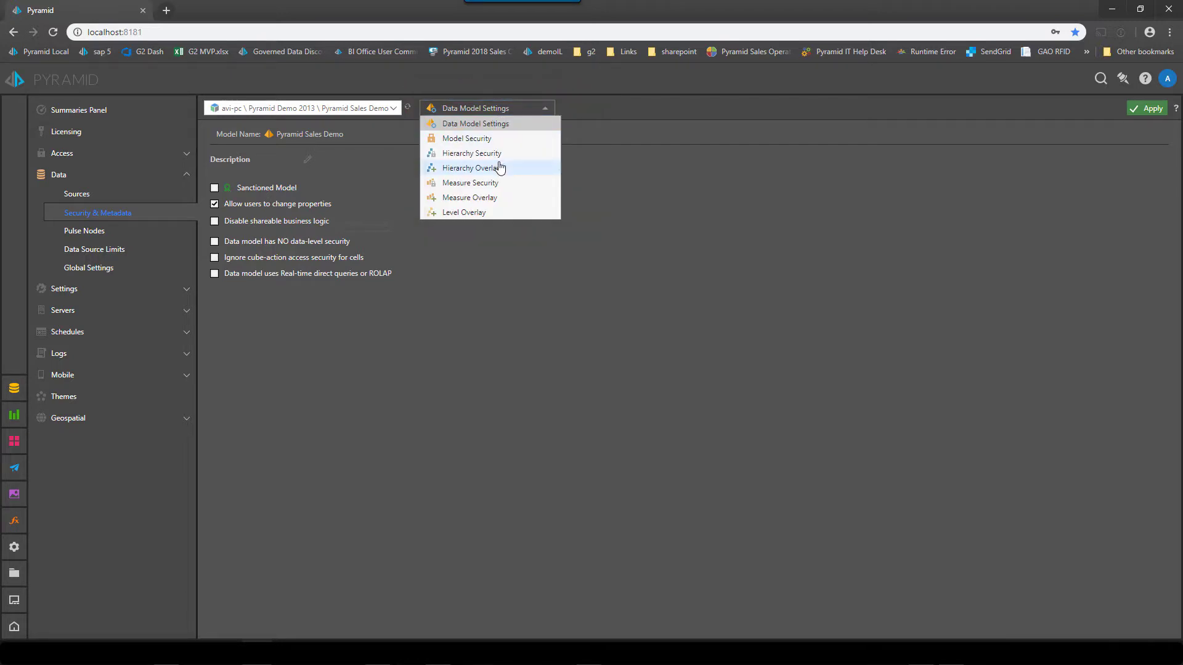
pyautogui.click(499, 167)
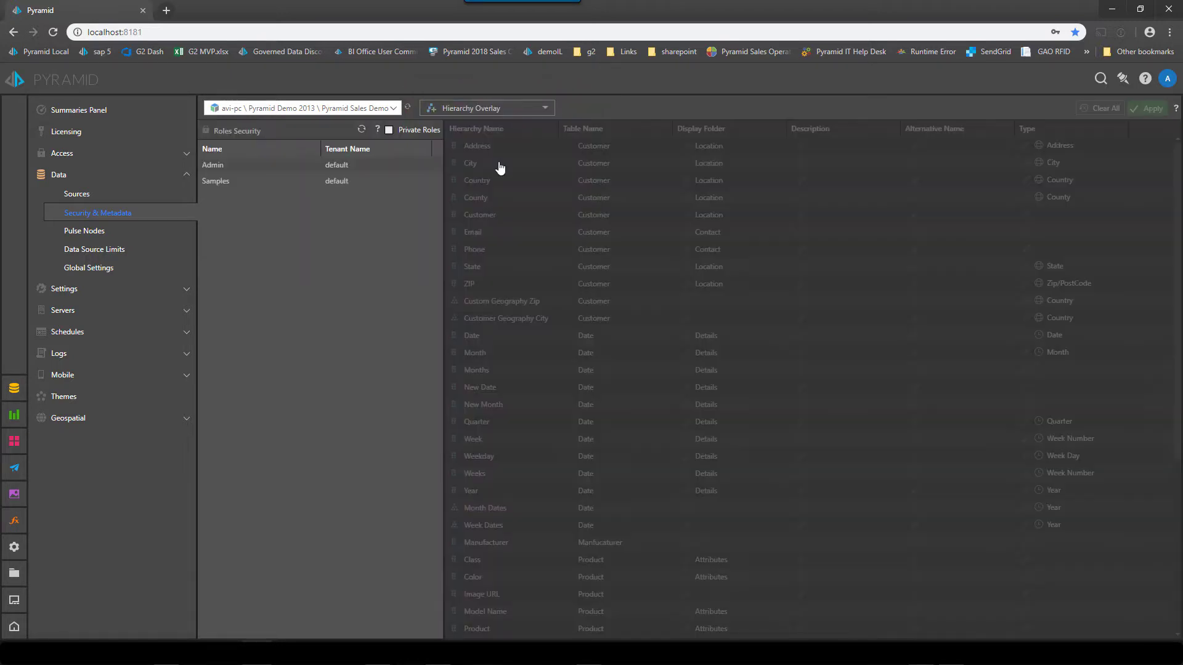
pyautogui.click(224, 182)
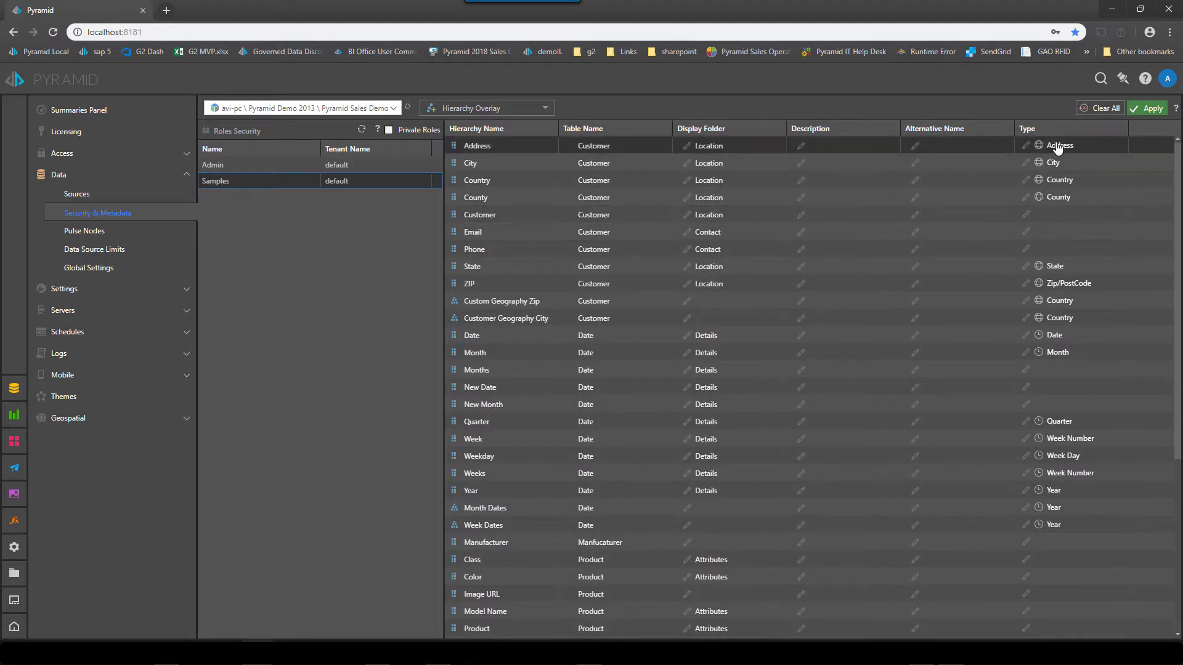
pyautogui.scroll(-5, 782, 466)
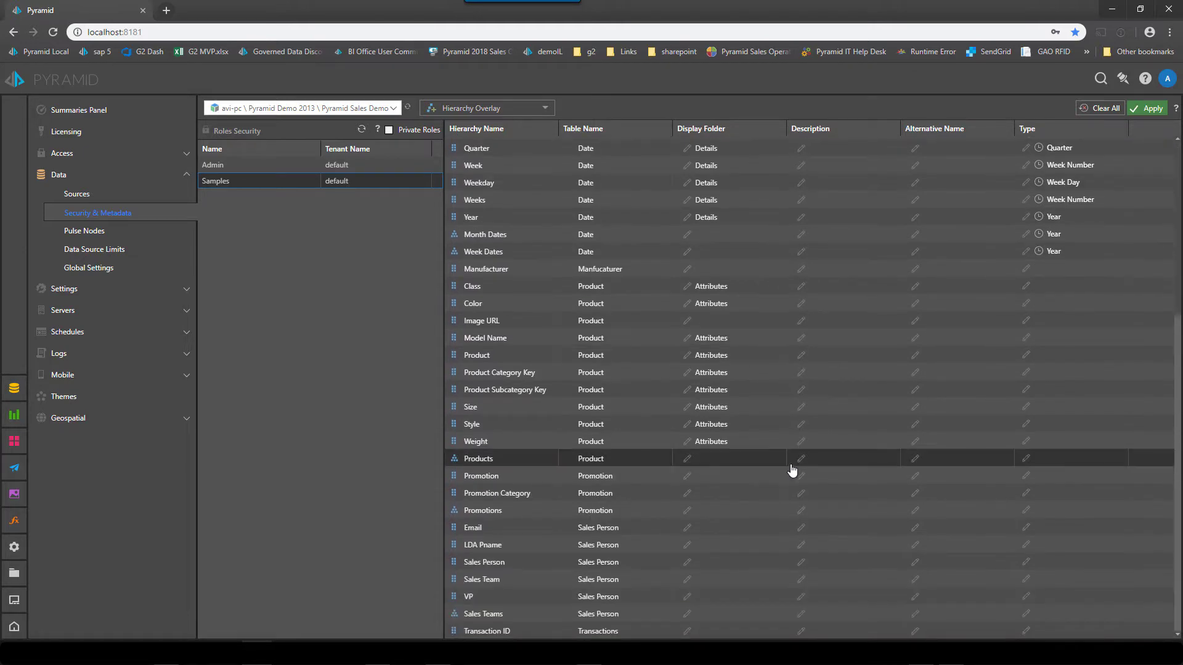
pyautogui.scroll(5, 789, 470)
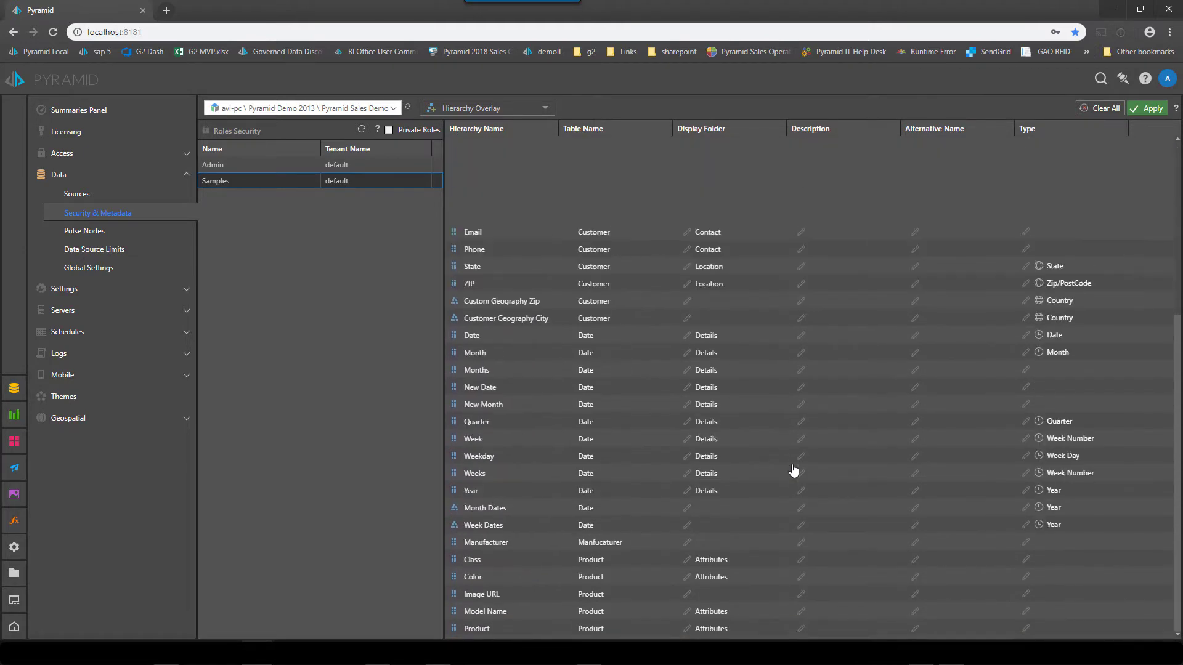
# Step: Switch from Hierarchy Overlay to Measure Overlay and review the Samples role's measures, display folders and format strings
pyautogui.click(481, 112)
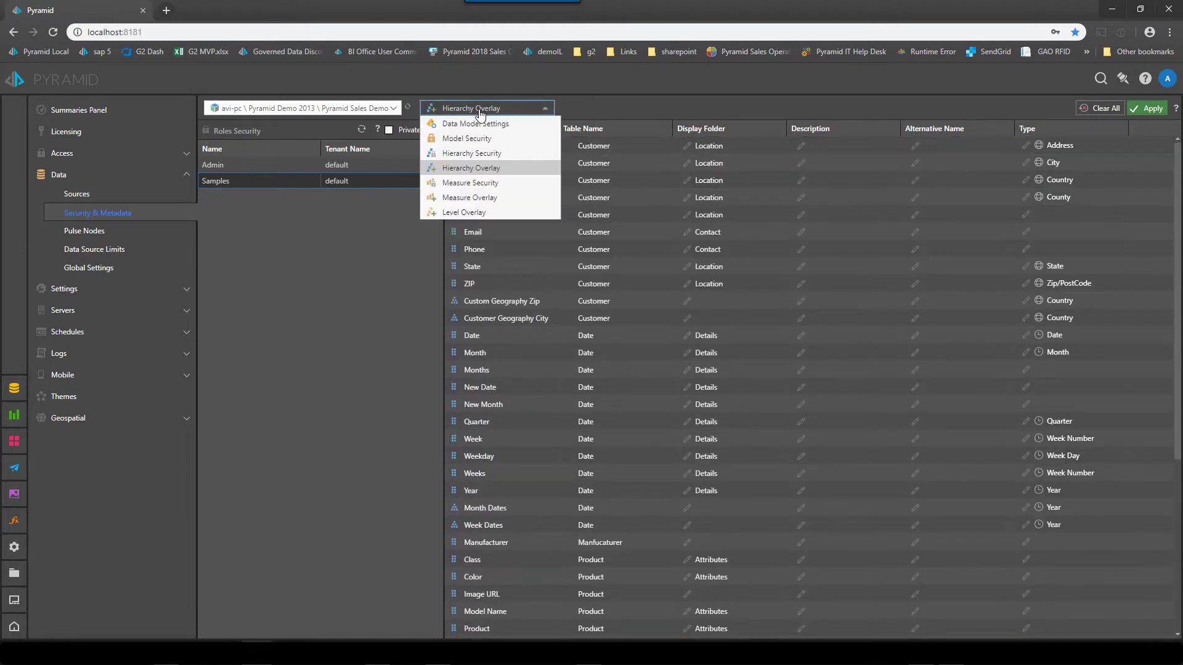
pyautogui.click(485, 197)
pyautogui.click(328, 183)
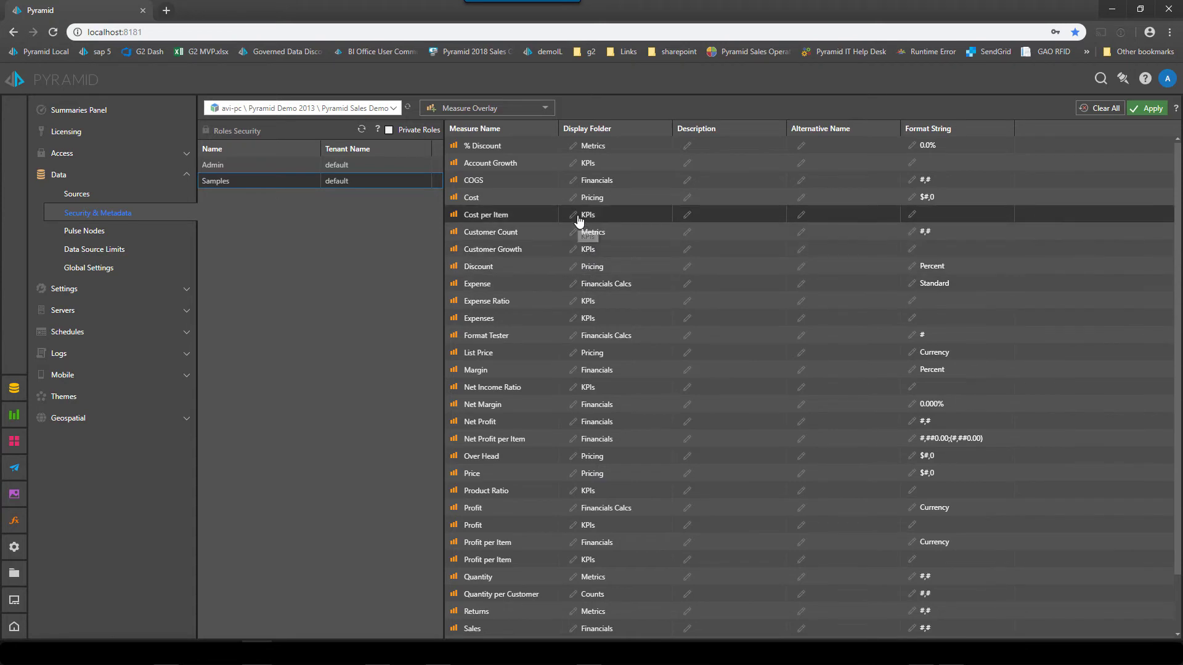
pyautogui.scroll(-1, 633, 522)
pyautogui.scroll(1, 633, 522)
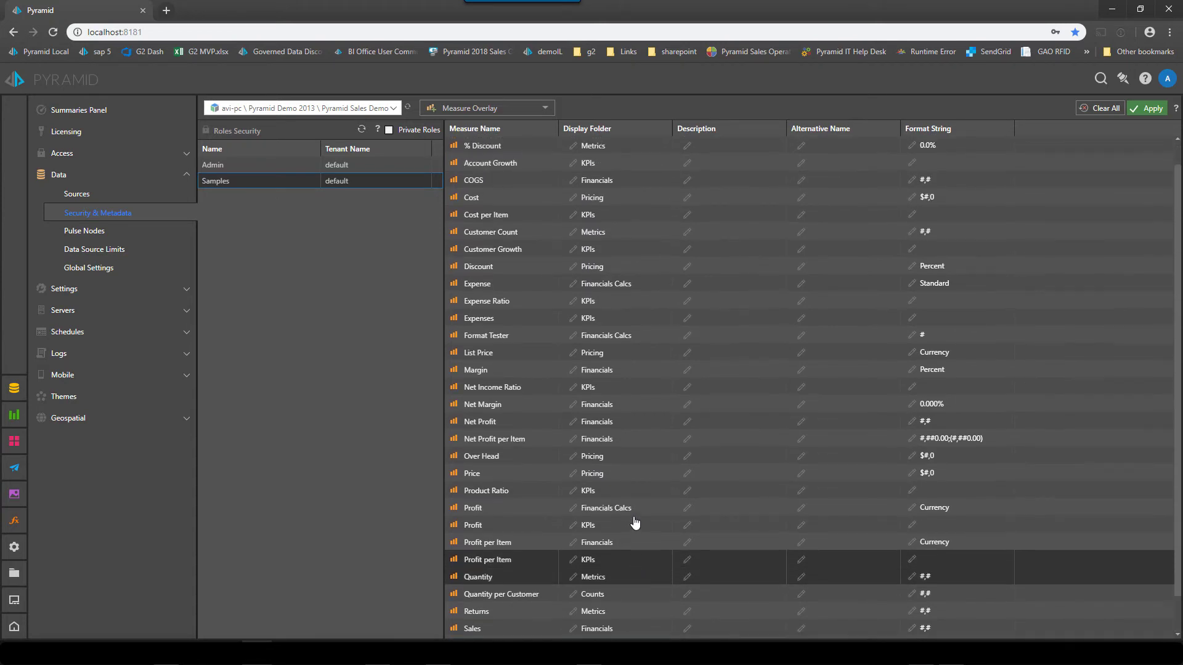